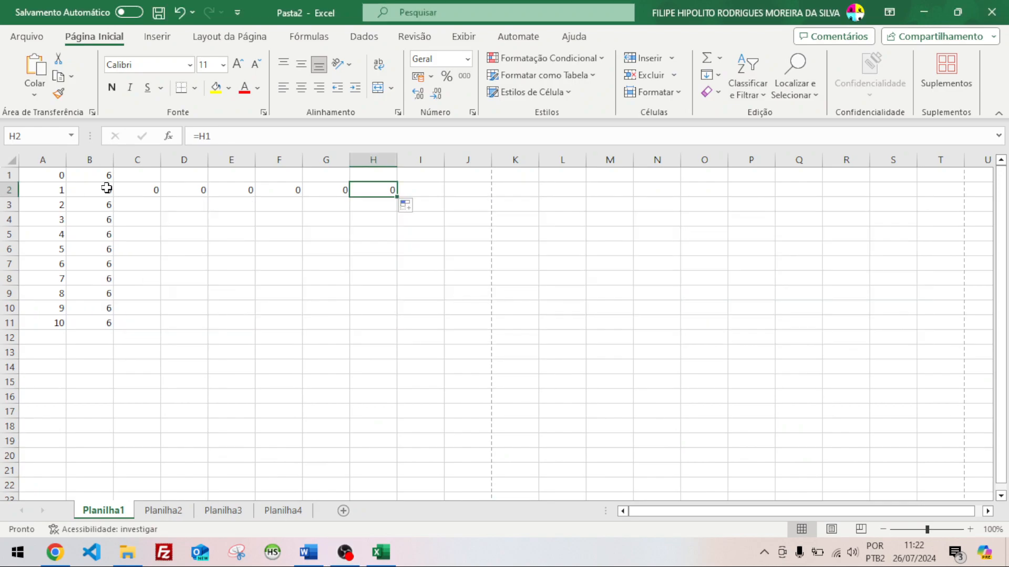
# - Clear the copied formulas beside B2, from column C through column H
pyautogui.hotkey('shift', 'Left')
pyautogui.hotkey('shift', 'Left')
pyautogui.hotkey('shift', 'Left')
pyautogui.hotkey('shift', 'Left')
pyautogui.hotkey('shift', 'Left')
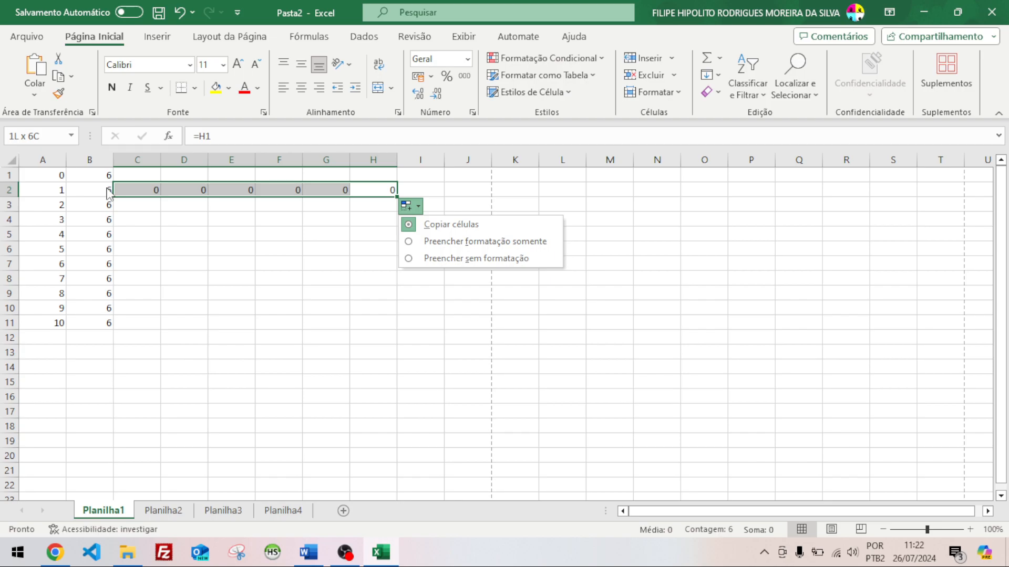
pyautogui.press('Up')
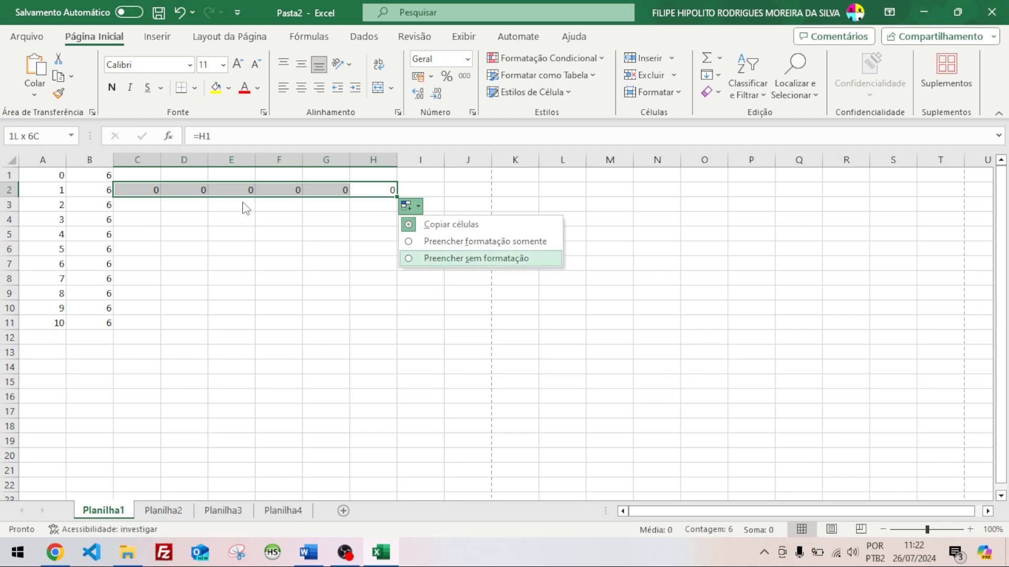
pyautogui.press('Return')
pyautogui.press('F2')
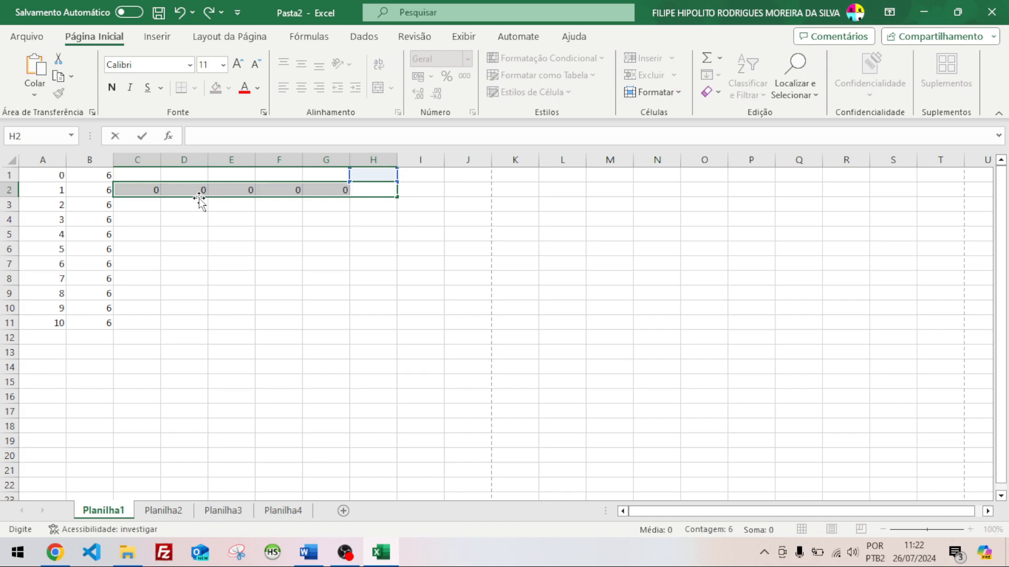
pyautogui.moveTo(198, 204); pyautogui.dragTo(199, 212)
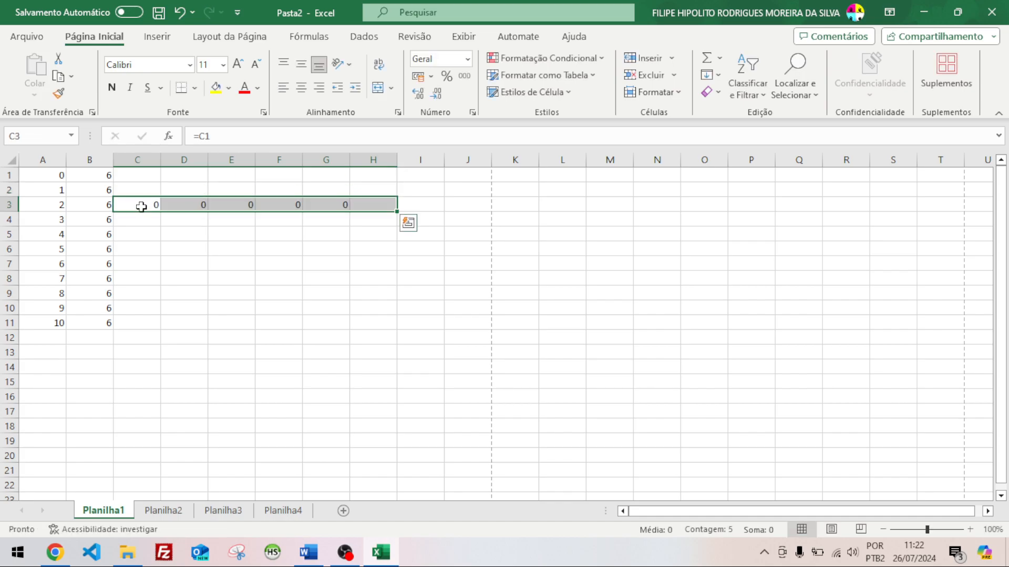
pyautogui.press('Delete')
# - Delete the formulas in B3:B11 and select the remaining formula in B2
pyautogui.moveTo(104, 203); pyautogui.dragTo(111, 327)
pyautogui.press('Delete')
pyautogui.click(100, 190)
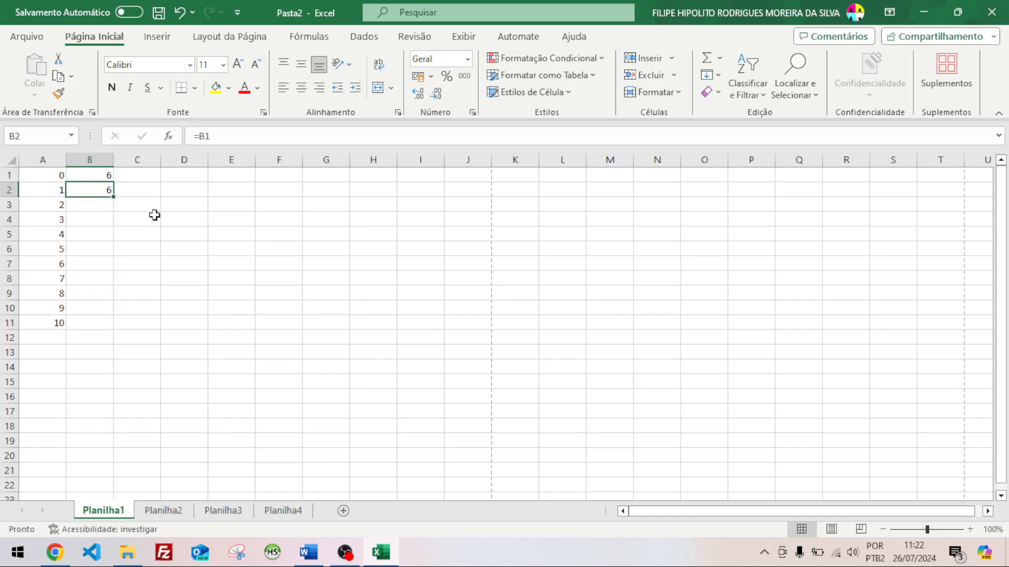
pyautogui.click(165, 217)
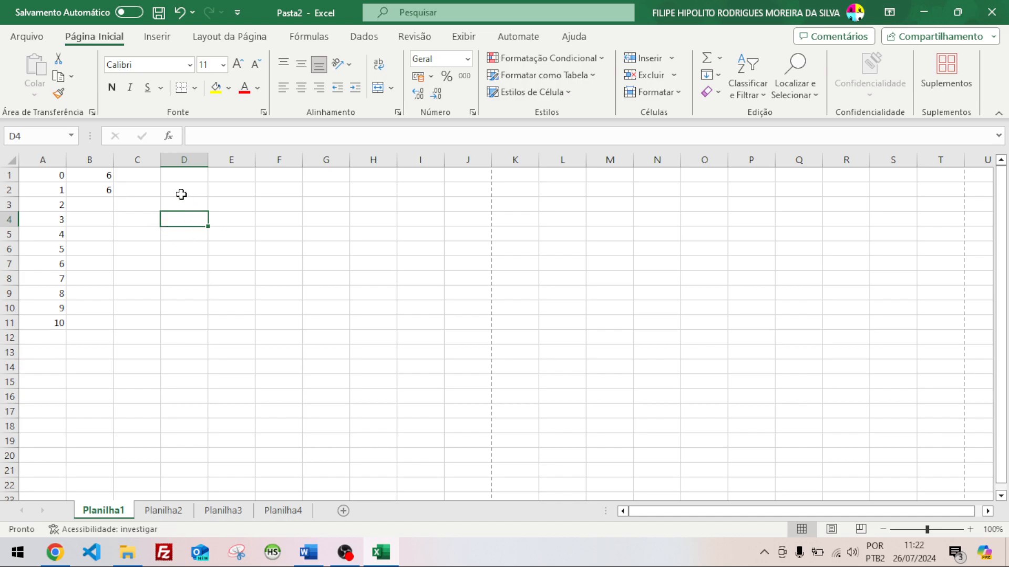
pyautogui.click(181, 195)
pyautogui.click(174, 218)
pyautogui.click(183, 233)
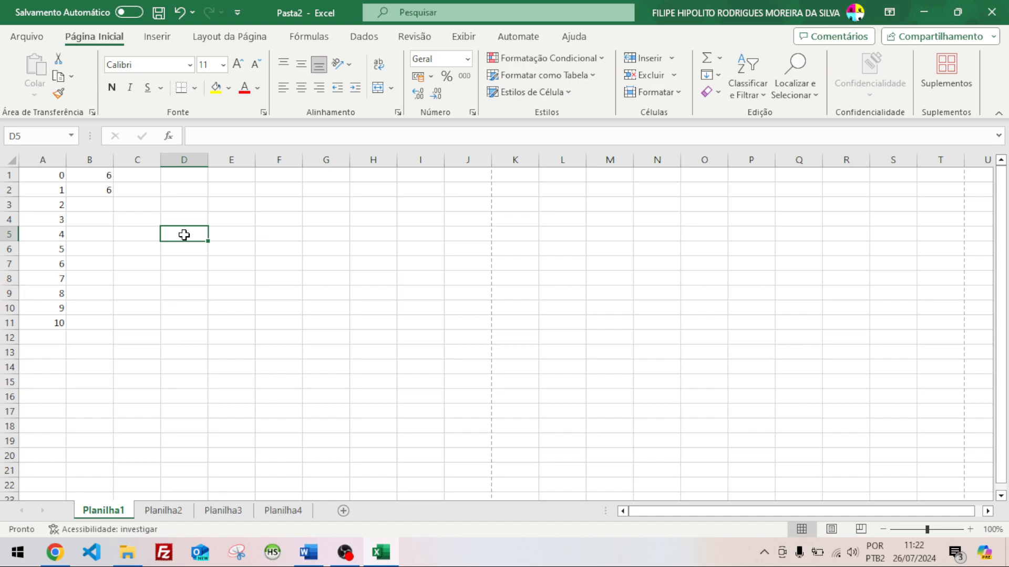
# - Fill the formula =B1 from B2 down to B11 and inspect the references in the filled cells
pyautogui.click(138, 206)
pyautogui.click(108, 191)
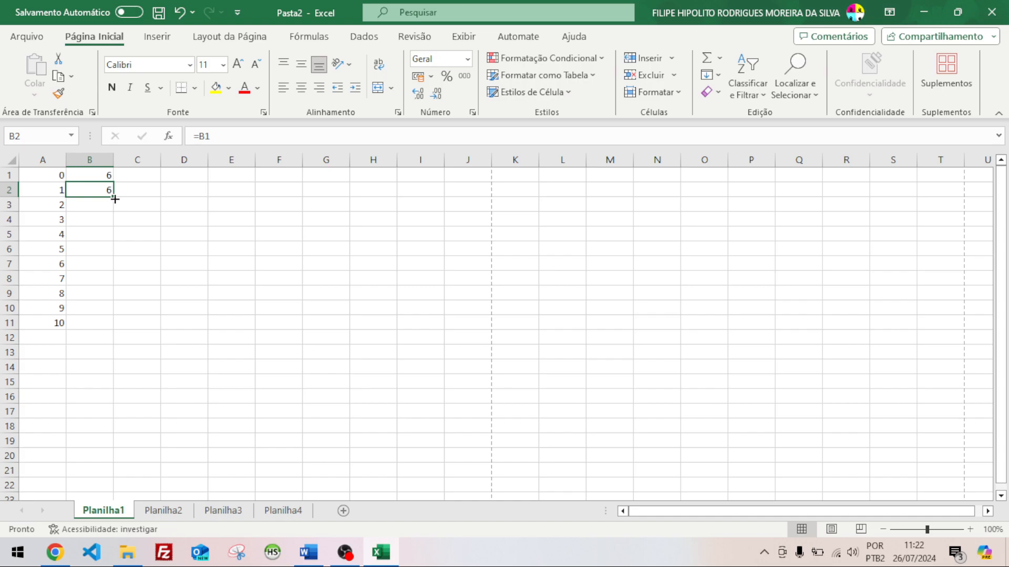
pyautogui.moveTo(115, 197); pyautogui.dragTo(118, 329)
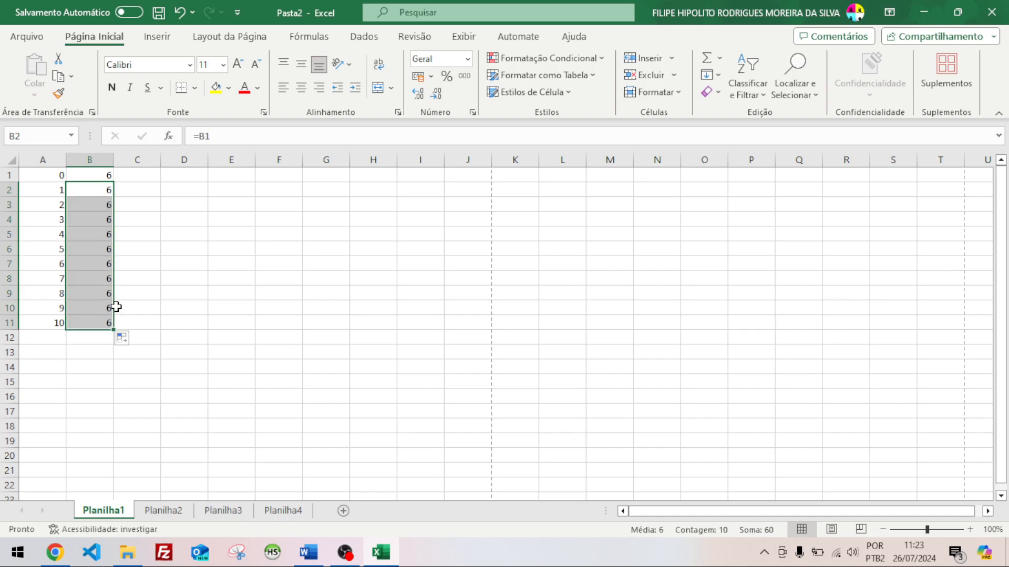
pyautogui.click(100, 221)
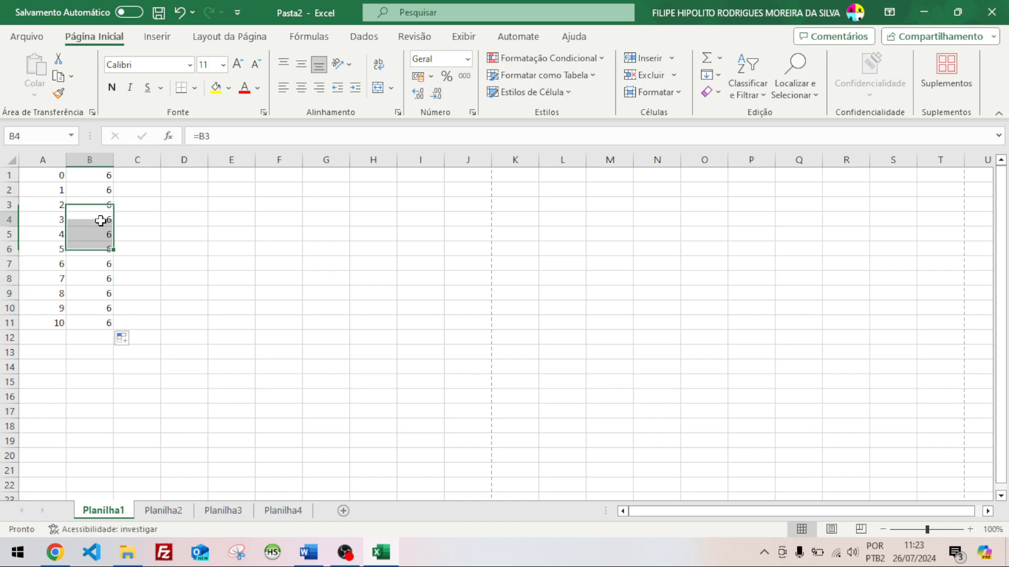
pyautogui.click(101, 190)
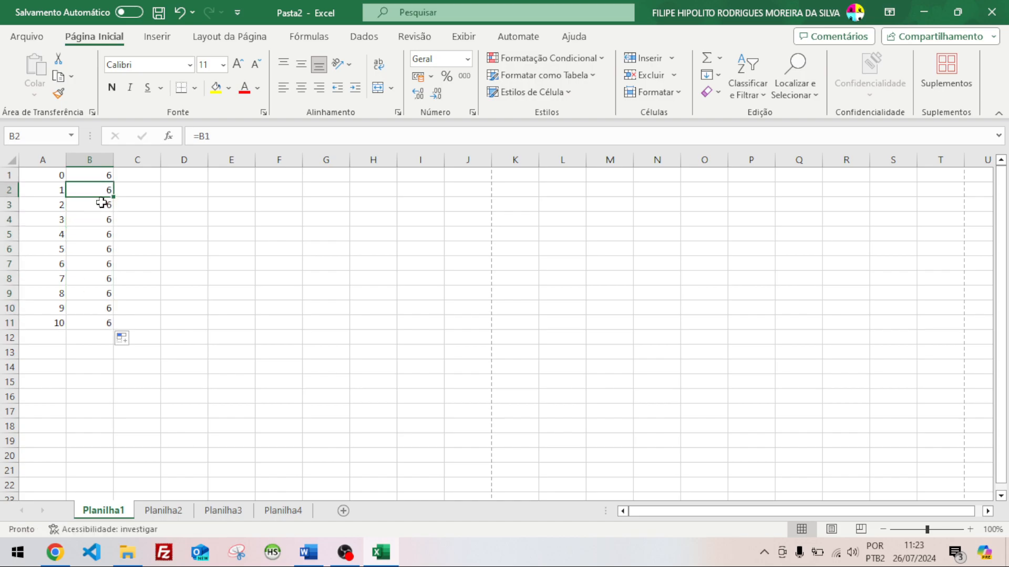
pyautogui.click(102, 204)
pyautogui.click(101, 219)
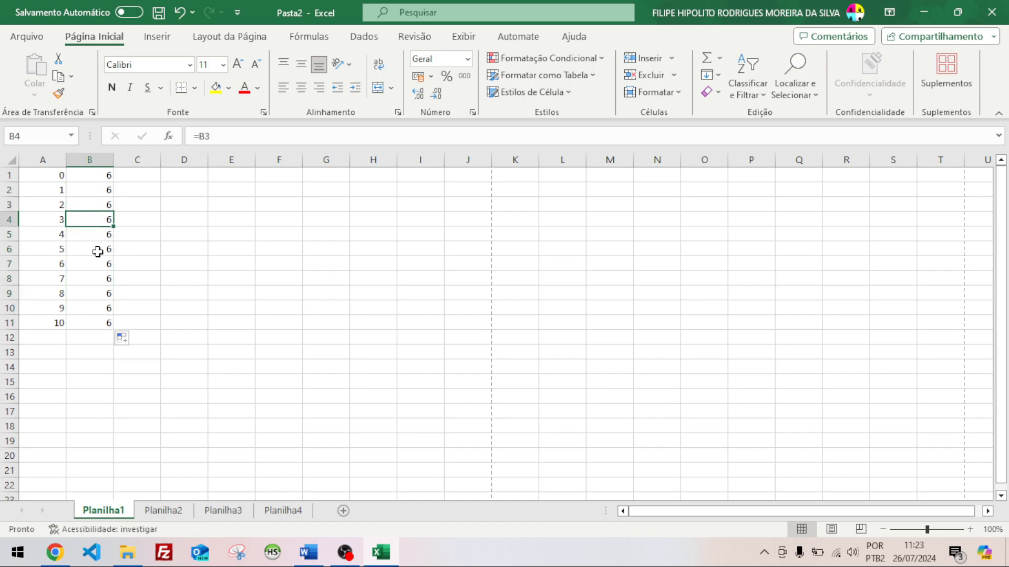
pyautogui.click(105, 321)
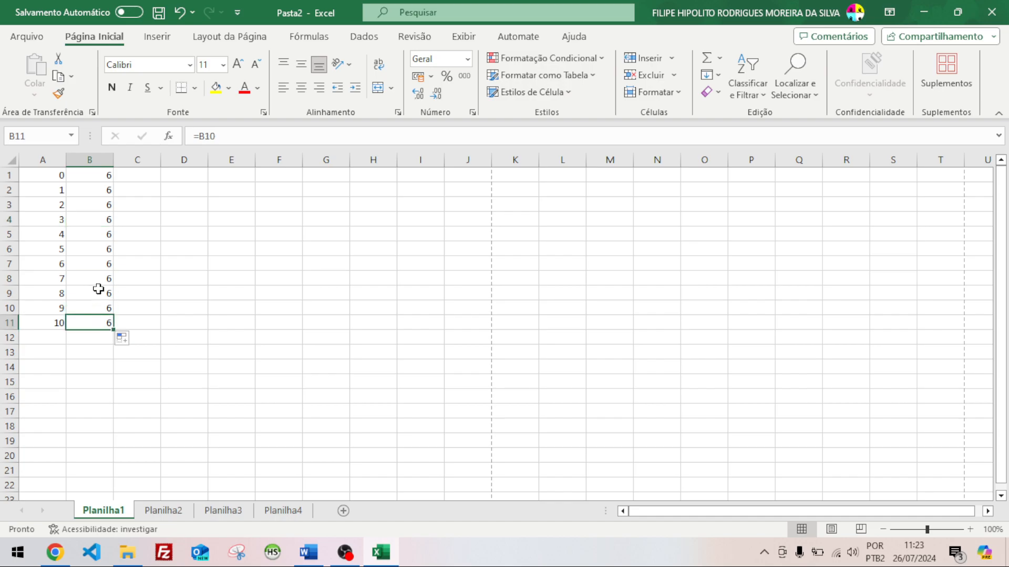
# - Fill the formula in B2 across the row to G2
pyautogui.click(106, 193)
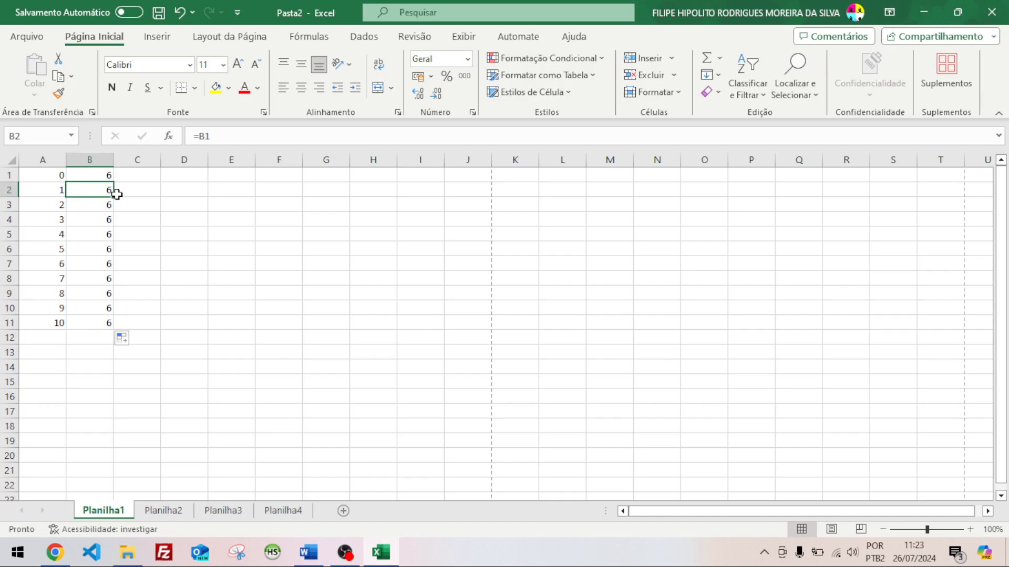
pyautogui.moveTo(114, 196); pyautogui.dragTo(331, 203)
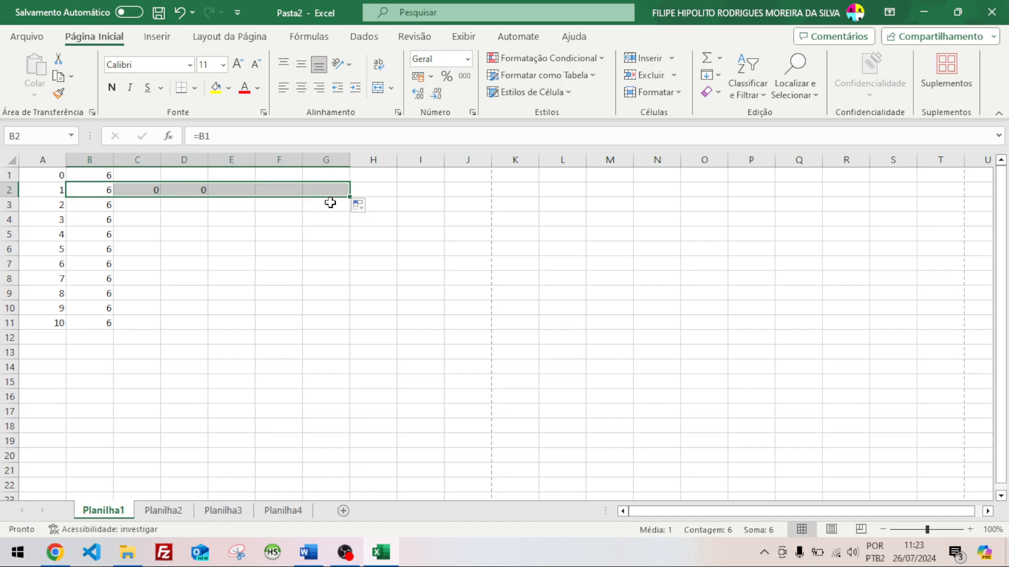
# - Compare the references of the formulas filled down column B with those filled across row 2
pyautogui.click(102, 192)
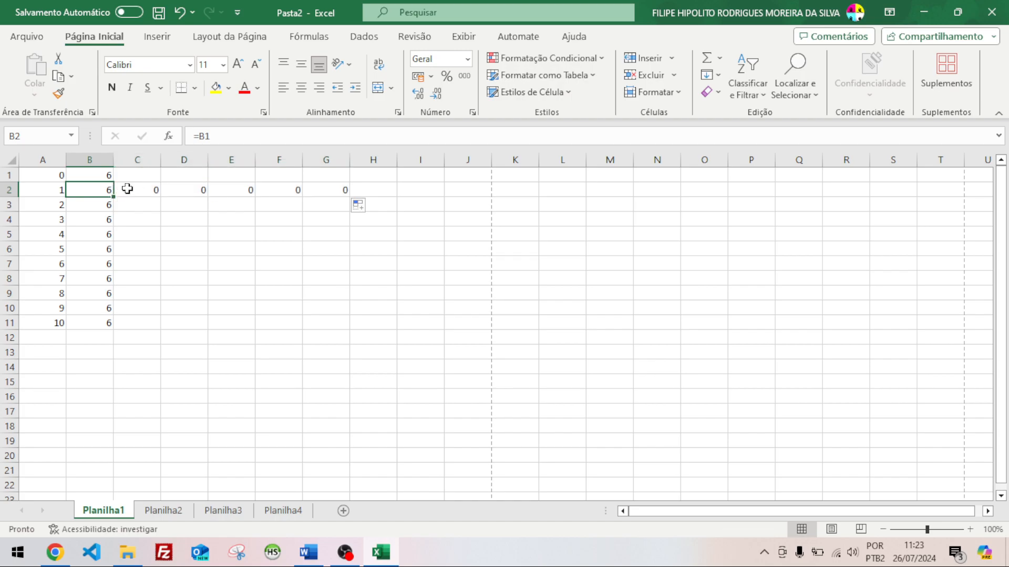
pyautogui.click(104, 204)
pyautogui.click(104, 223)
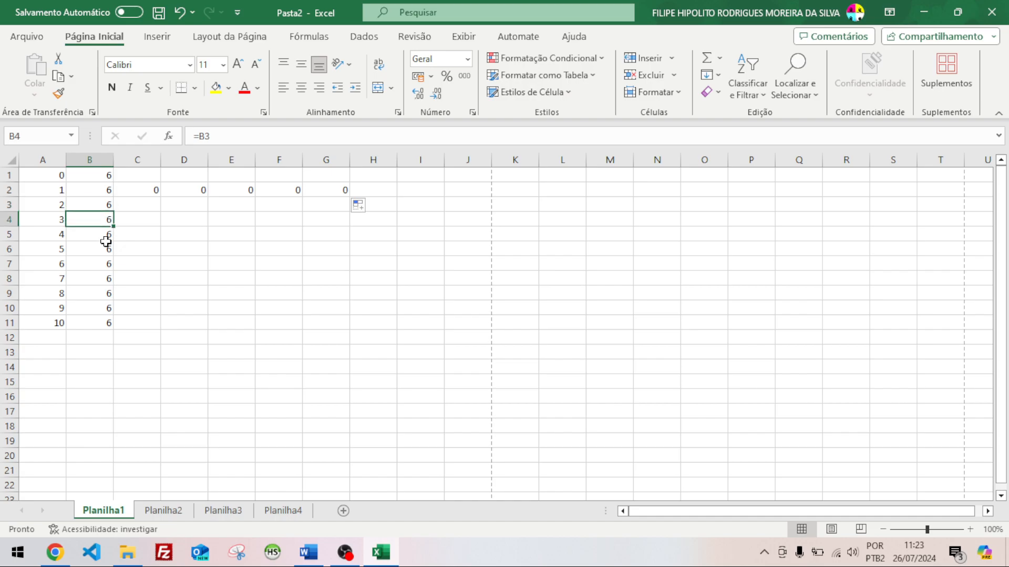
pyautogui.click(105, 249)
pyautogui.click(100, 192)
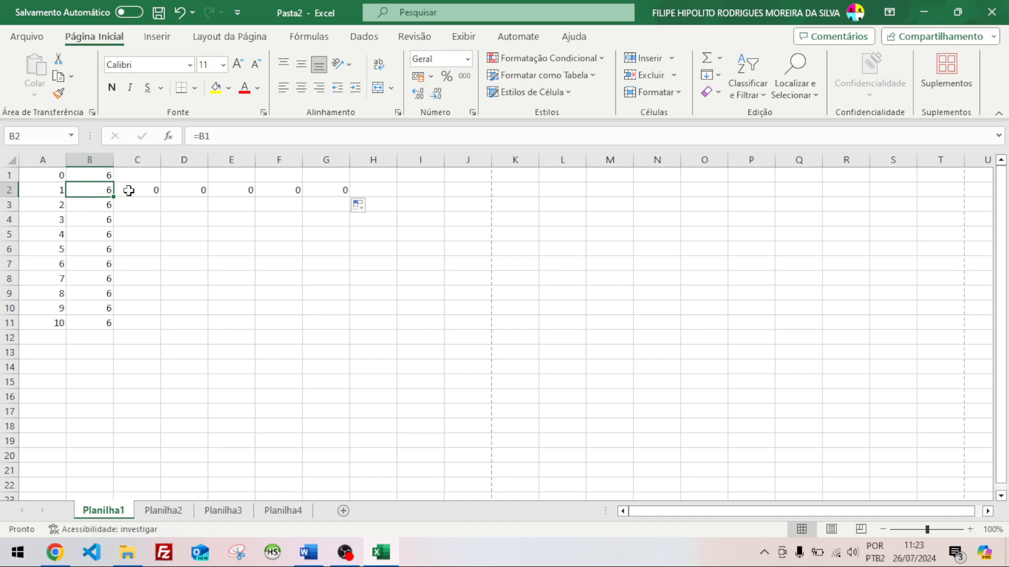
pyautogui.click(133, 190)
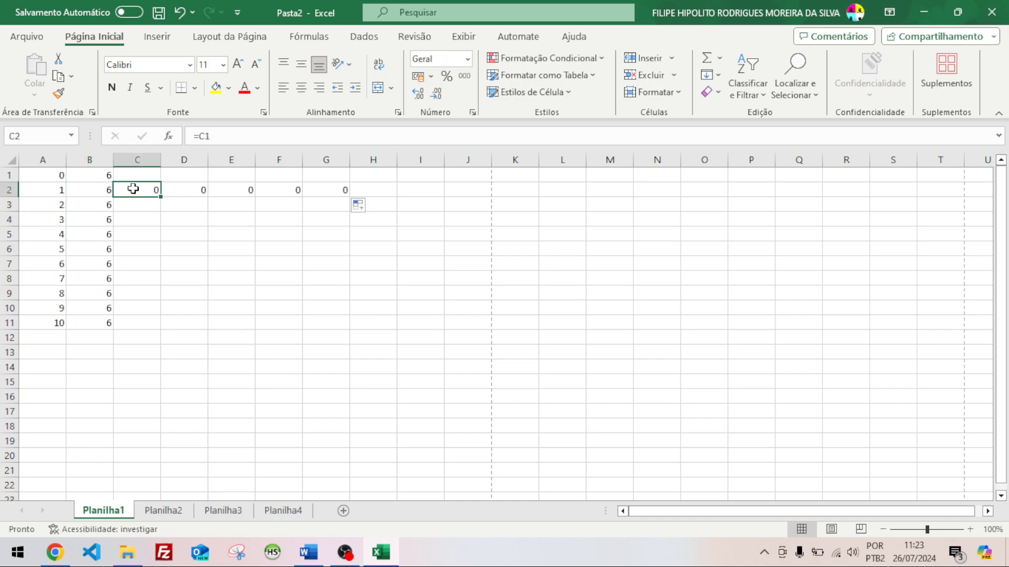
pyautogui.click(164, 198)
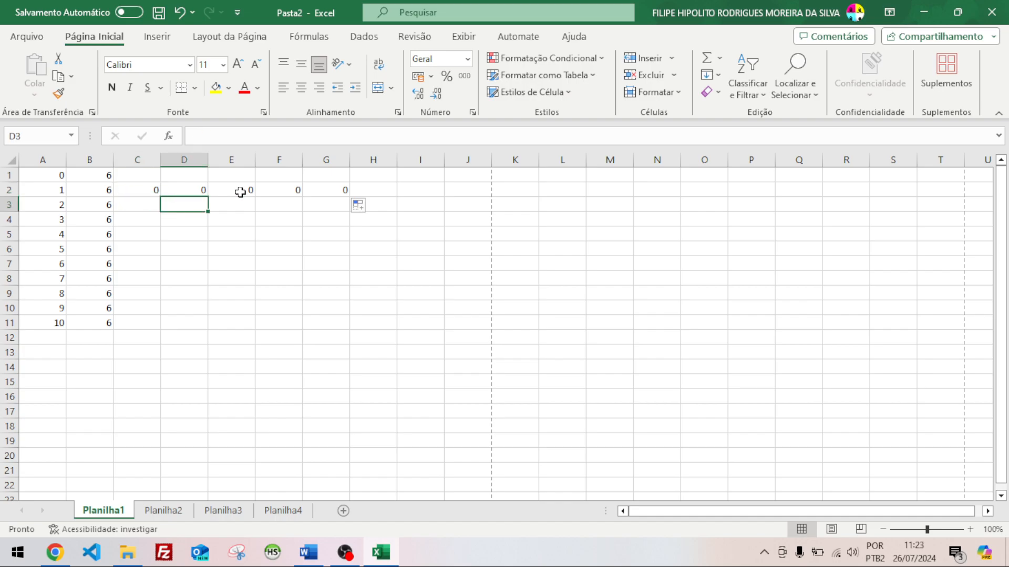
pyautogui.click(205, 190)
pyautogui.click(231, 186)
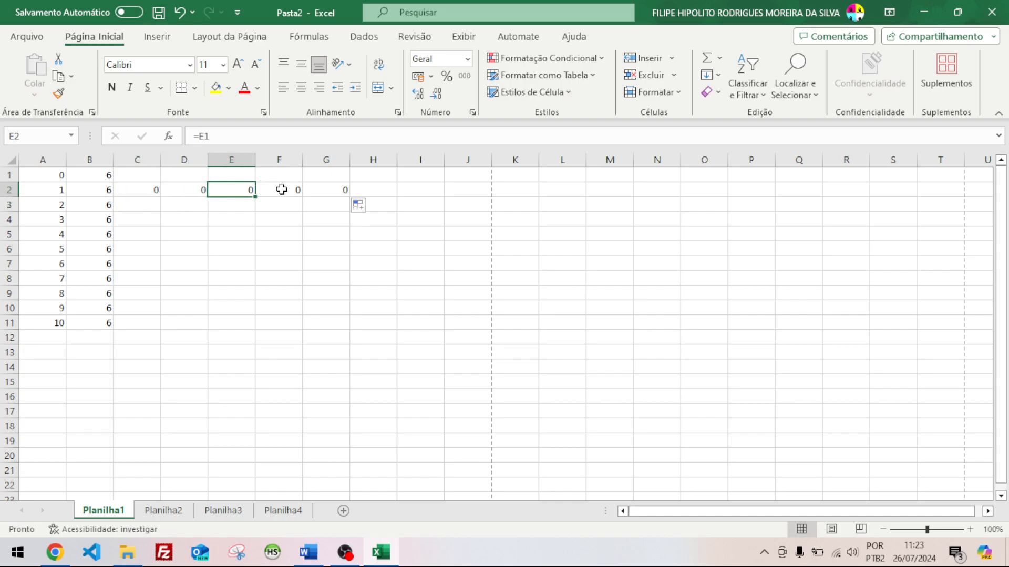
pyautogui.click(281, 188)
# - Clear the formulas in C2:G2
pyautogui.moveTo(316, 187); pyautogui.dragTo(155, 190)
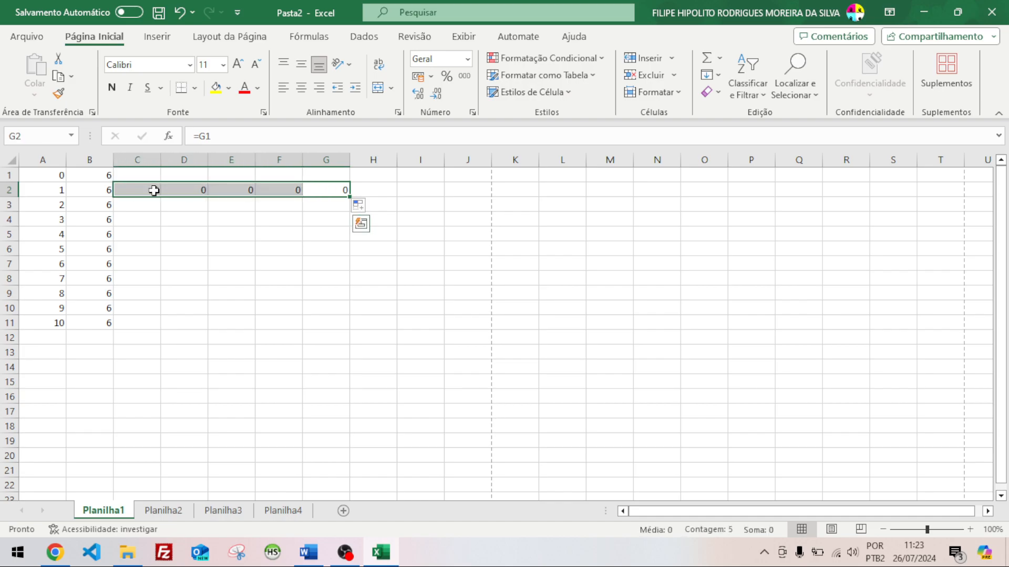
pyautogui.press('Delete')
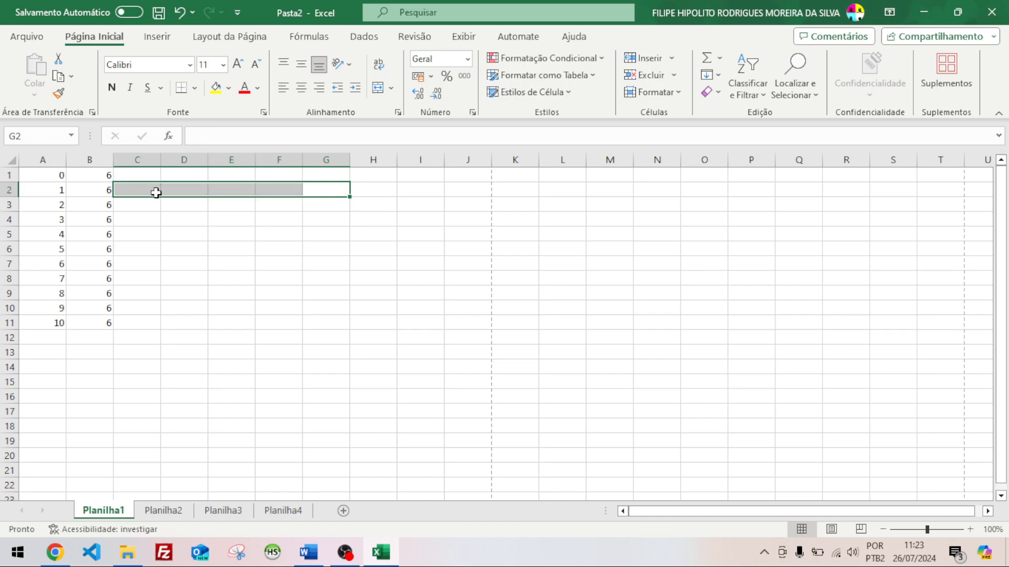
pyautogui.click(329, 206)
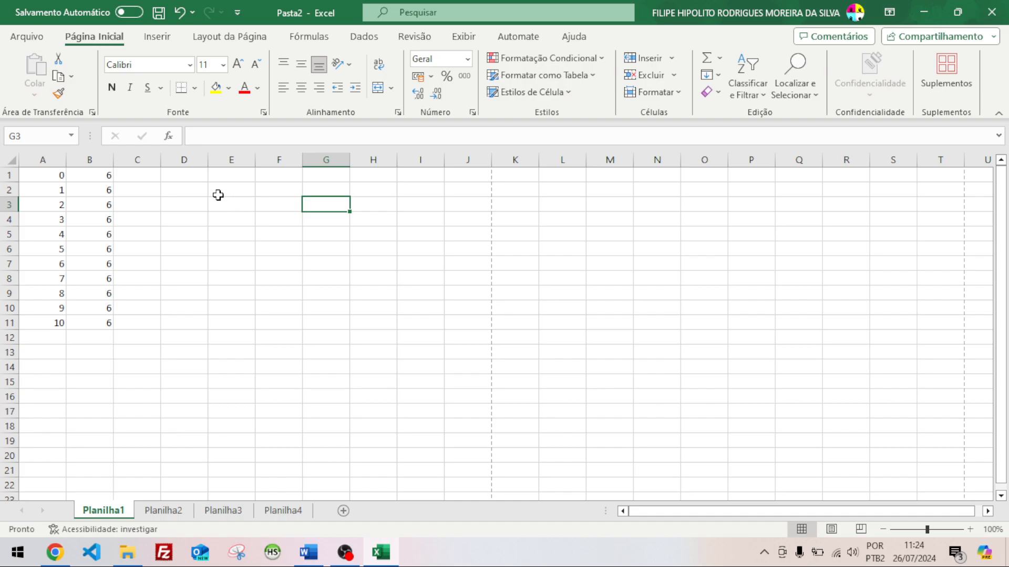
# - Set cell B1 to 4
pyautogui.click(101, 174)
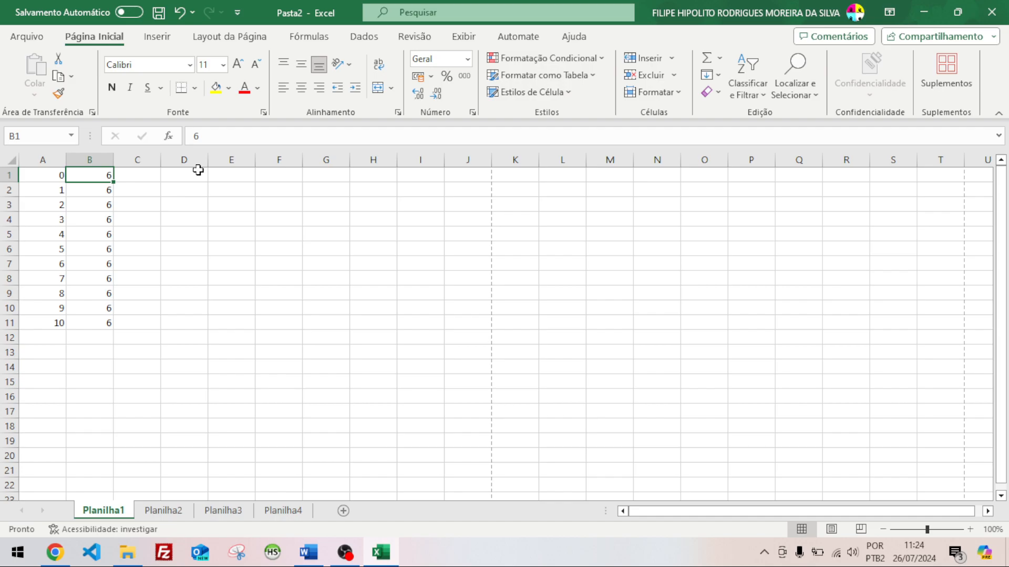
pyautogui.write('4')
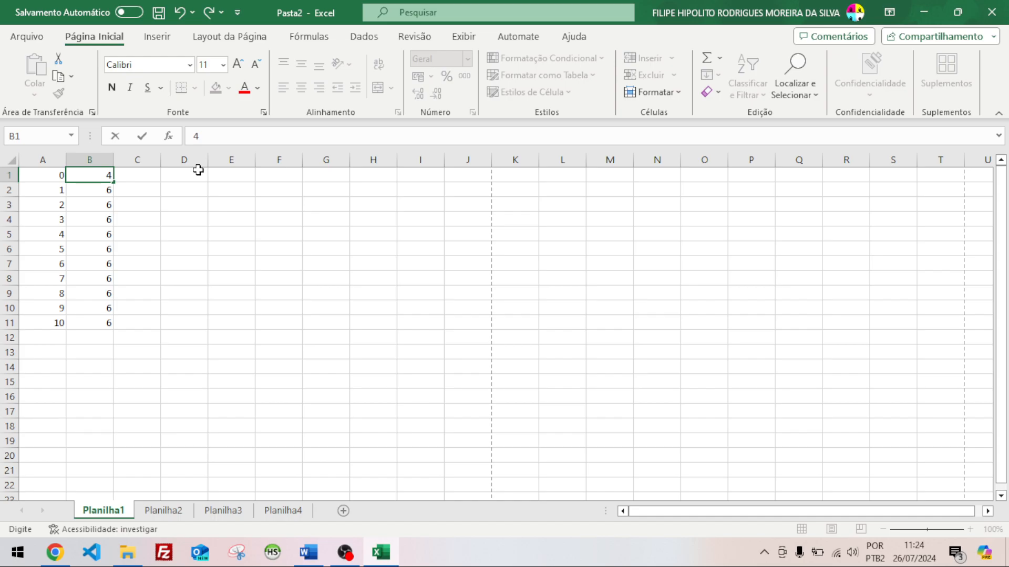
pyautogui.press('Tab')
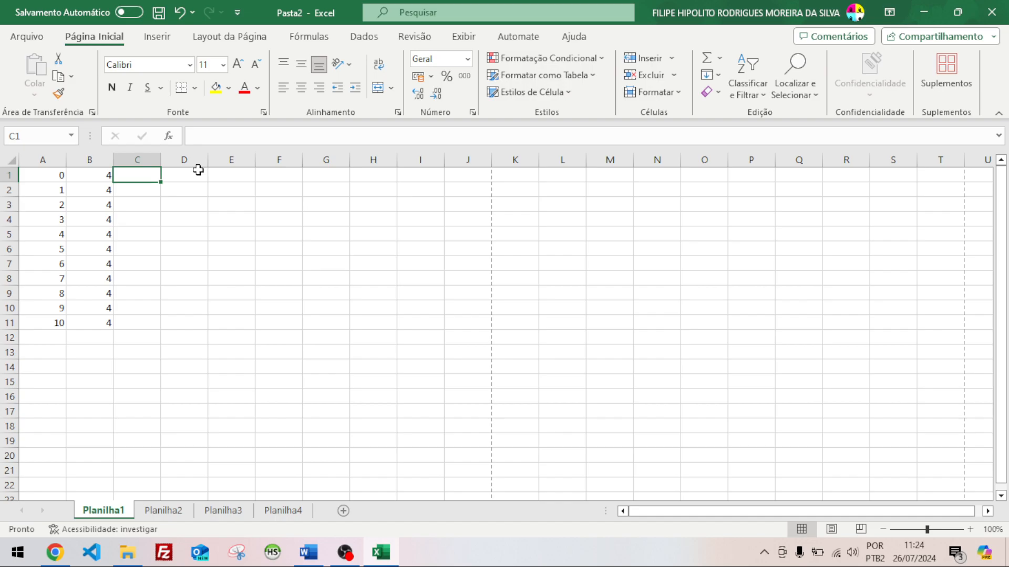
# - Set cell B1 to 15
pyautogui.press('Left')
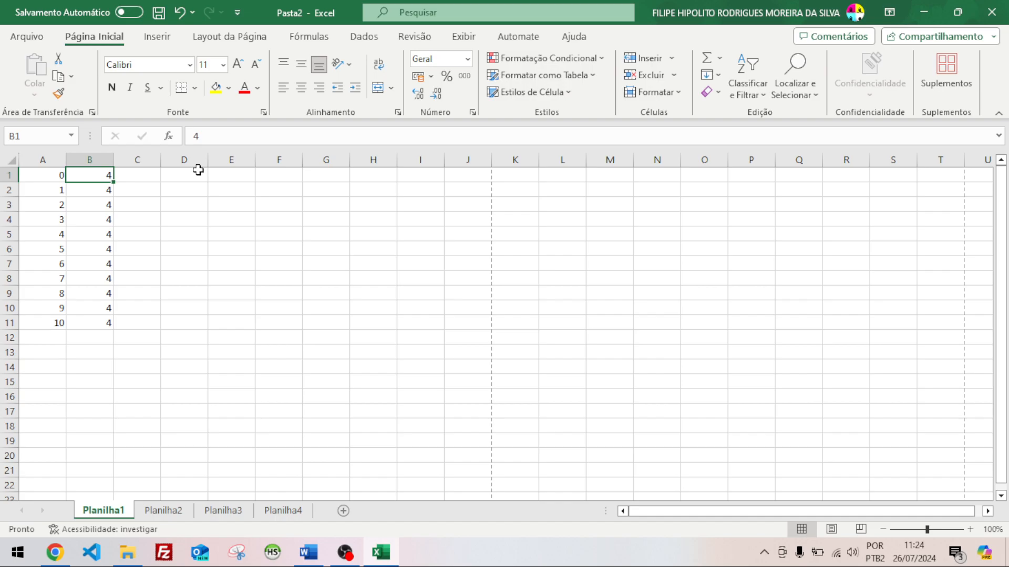
pyautogui.write('15')
pyautogui.press('Return')
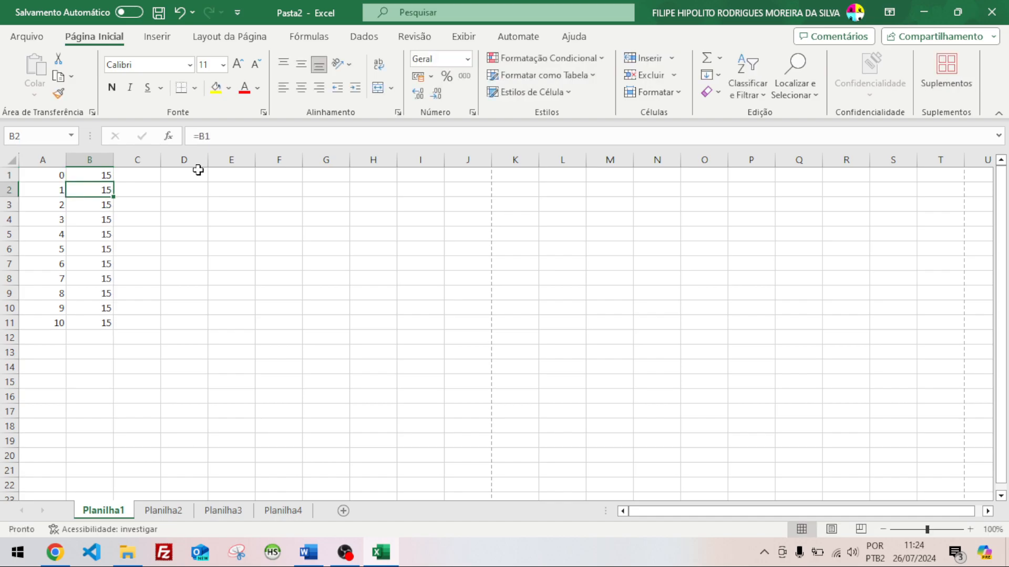
# - Step through B1 to B11 to examine which cell each formula references, and return to B1
pyautogui.press('Up')
pyautogui.press('Down')
pyautogui.press('Up')
pyautogui.press('Down')
pyautogui.press('Down')
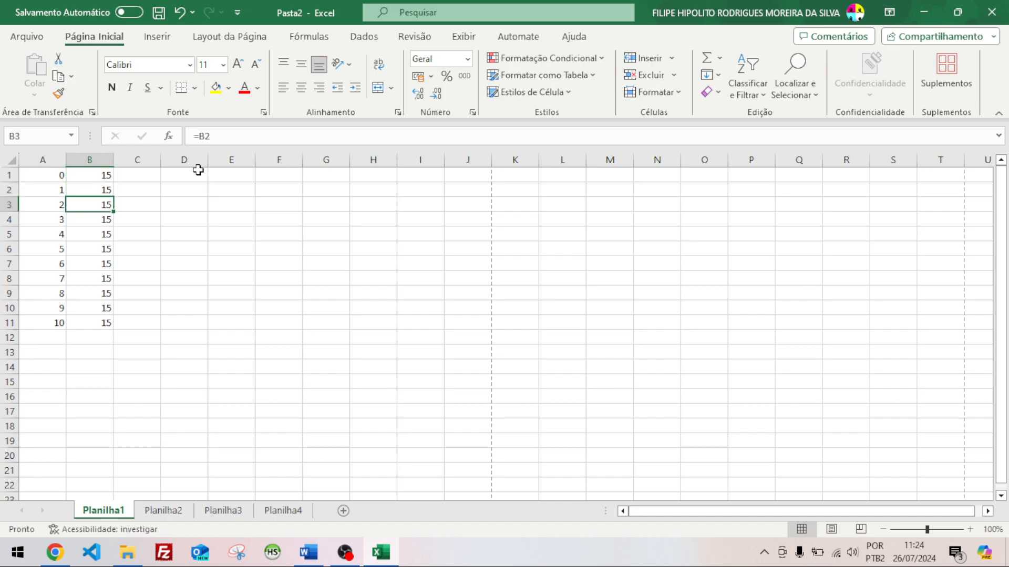
pyautogui.press('Up')
pyautogui.press('Up')
pyautogui.press('Down')
pyautogui.press('Down')
pyautogui.press('Down')
pyautogui.press('Down')
pyautogui.press('Down')
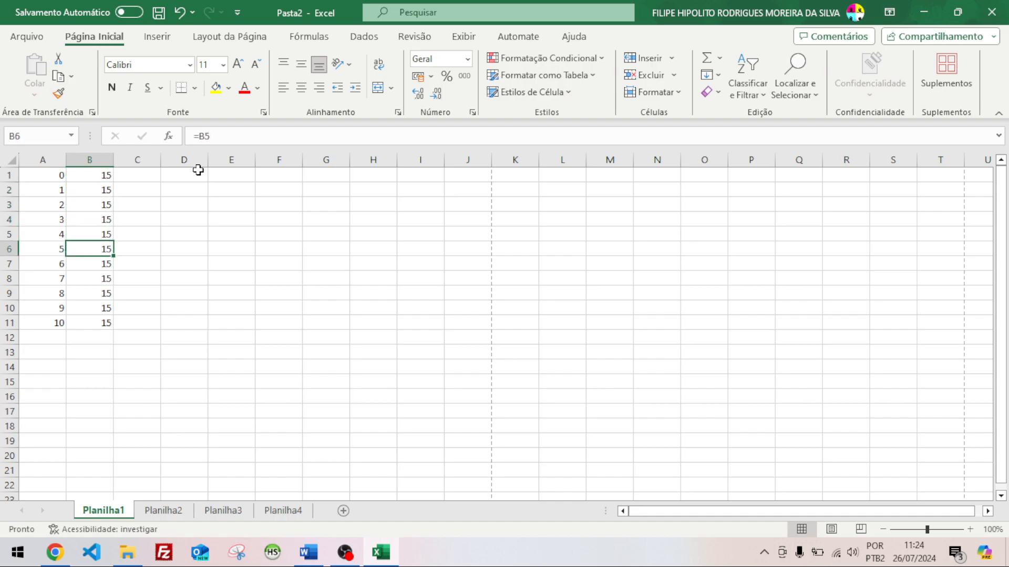
pyautogui.press('Down')
pyautogui.press('Down')
pyautogui.press('Down')
pyautogui.press('Down')
pyautogui.press('Down')
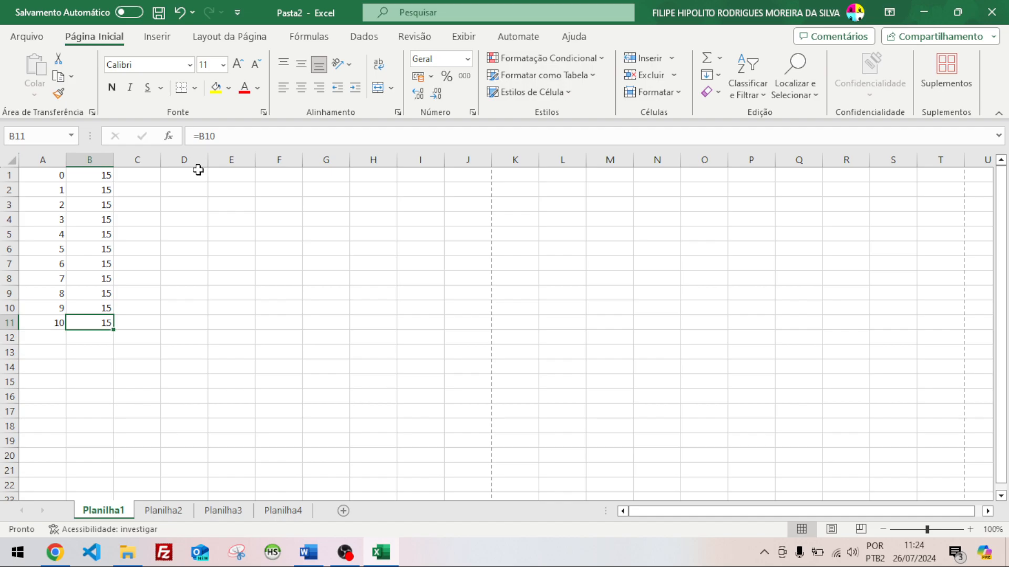
pyautogui.press('Up')
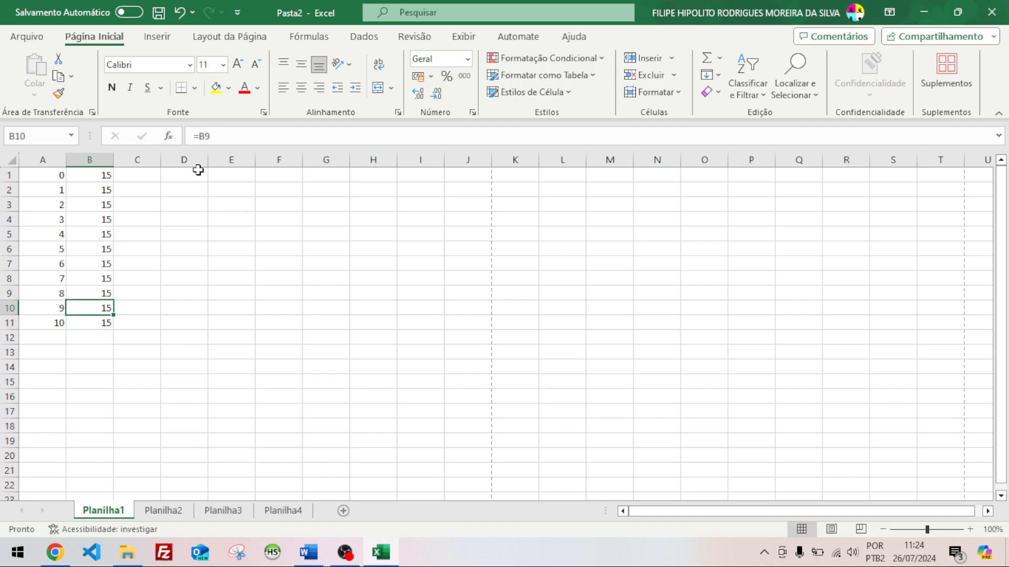
pyautogui.press('Down')
pyautogui.press('Right')
pyautogui.press('Up')
pyautogui.press('Up')
pyautogui.press('Up')
pyautogui.press('Up')
pyautogui.press('Up')
pyautogui.press('Up')
pyautogui.press('Up')
pyautogui.press('Up')
pyautogui.press('Up')
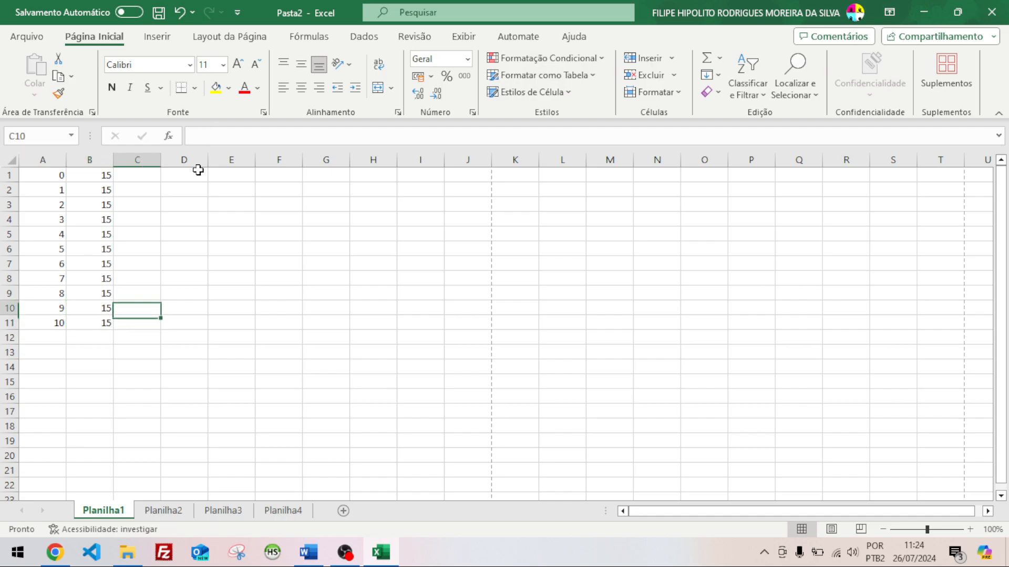
pyautogui.press('Up')
pyautogui.press('Left')
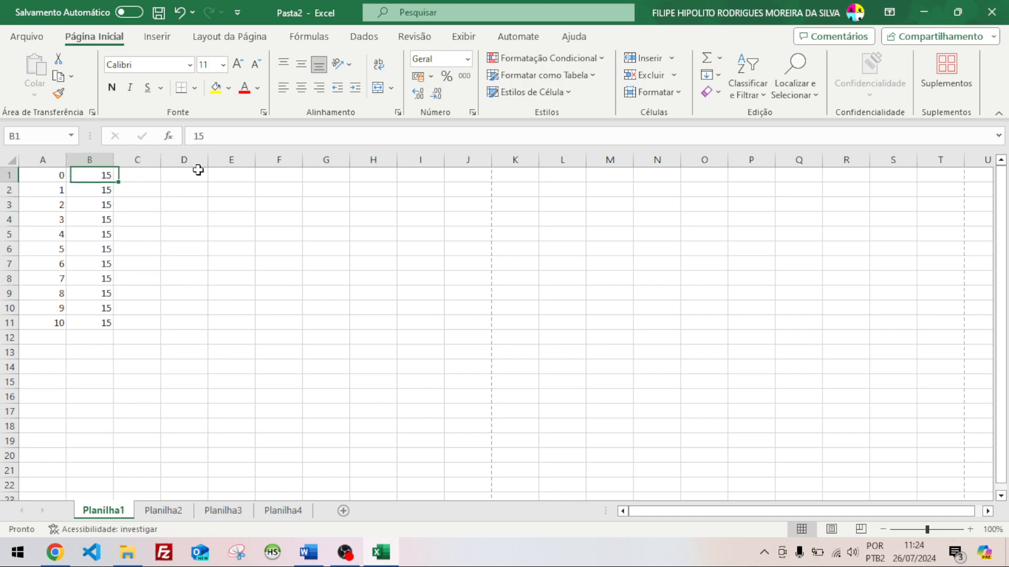
# - Set cell B1 to 1 and enter the formula =A1*B1 in C1
pyautogui.write('1')
pyautogui.press('Return')
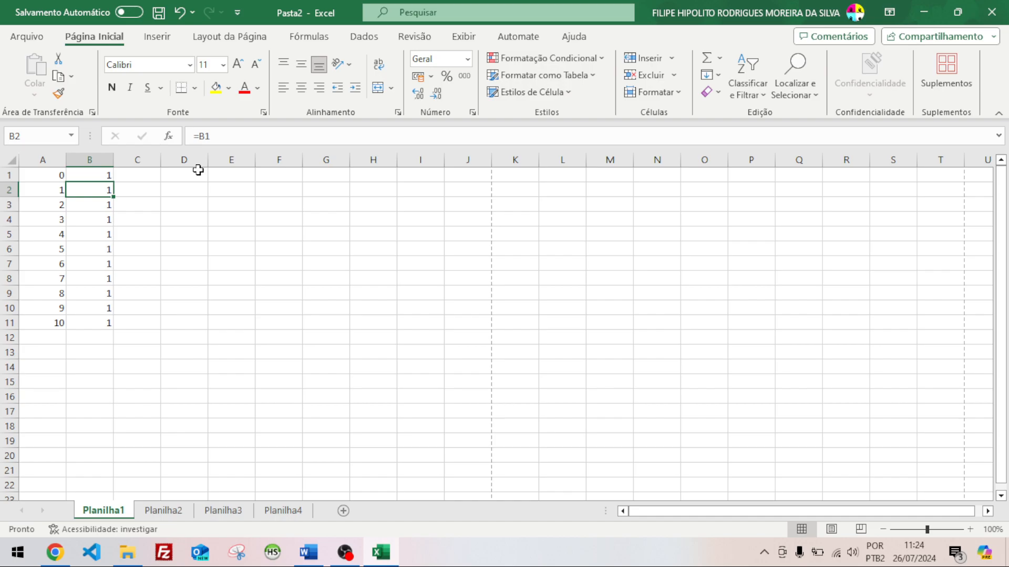
pyautogui.press('Up')
pyautogui.press('Right')
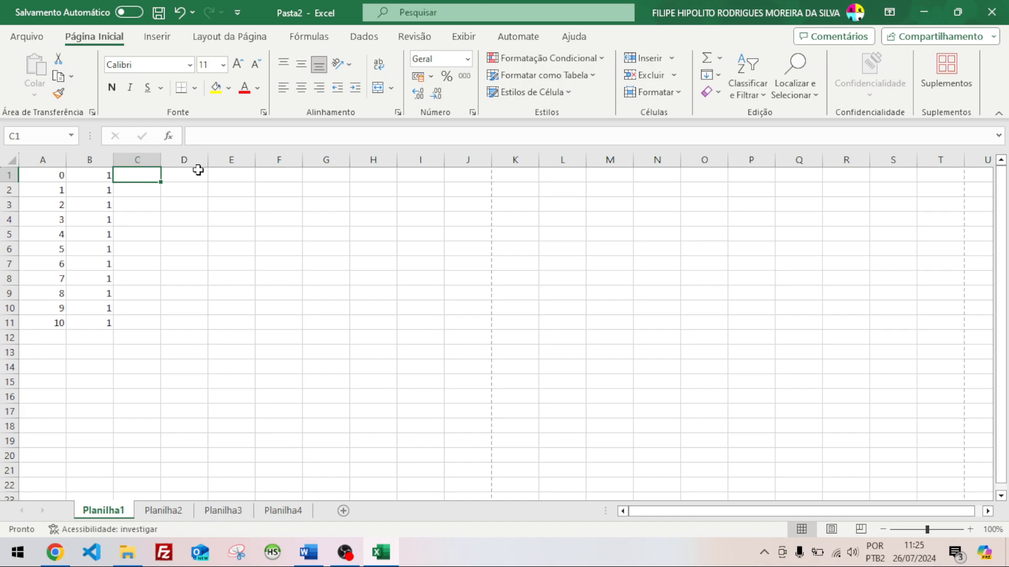
pyautogui.write('=')
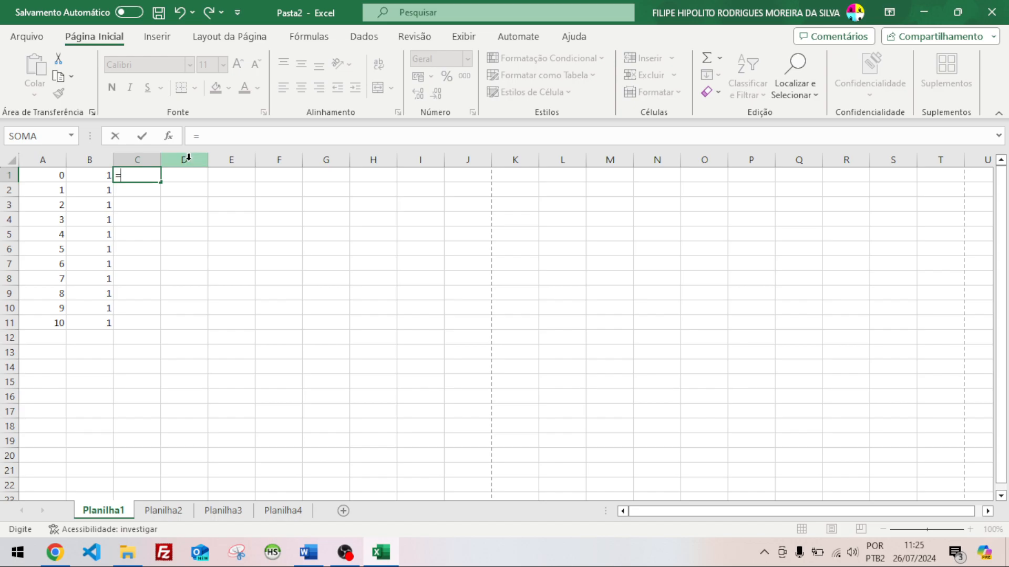
pyautogui.click(56, 173)
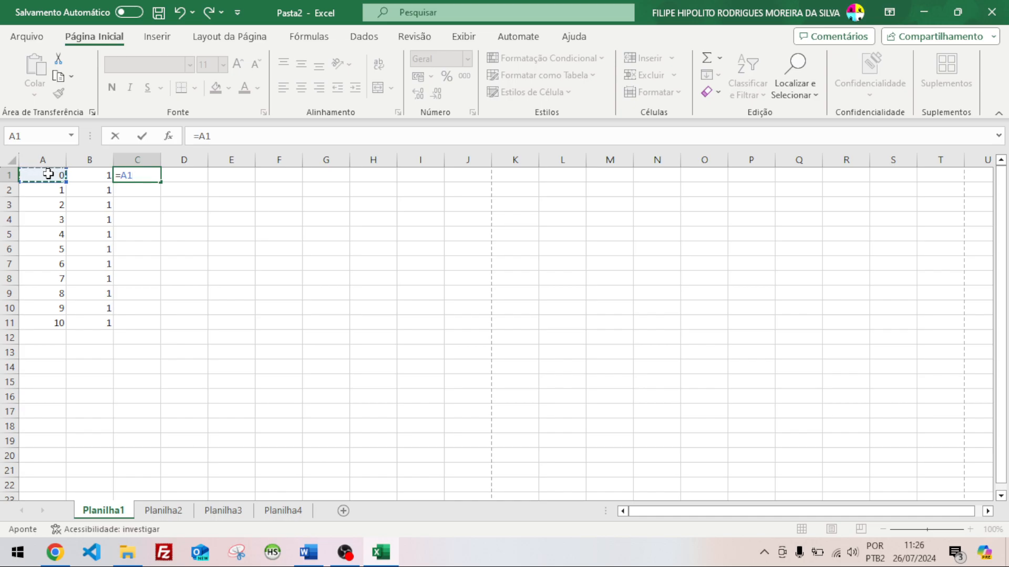
pyautogui.write('*')
pyautogui.write('B1')
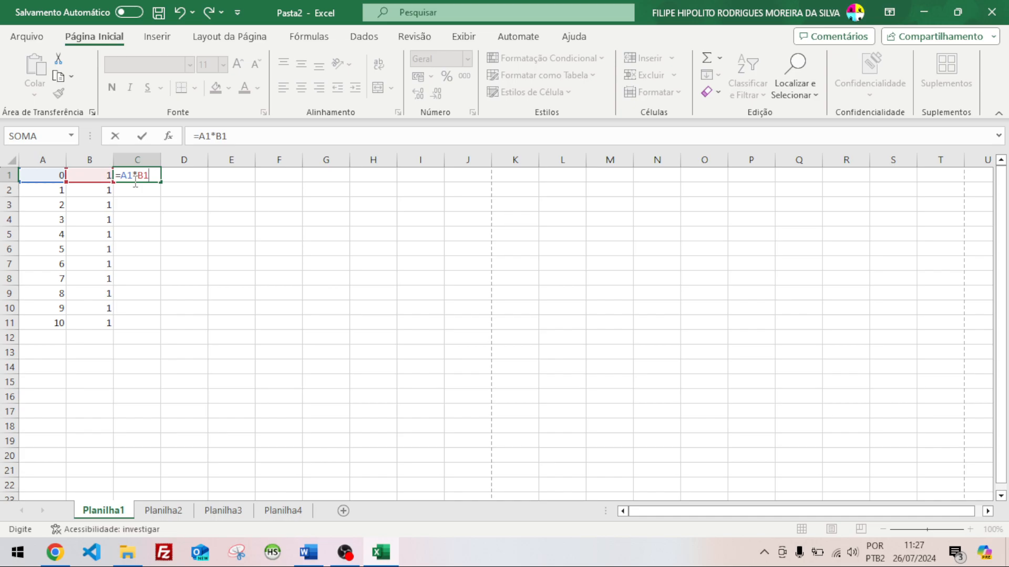
pyautogui.press('Return')
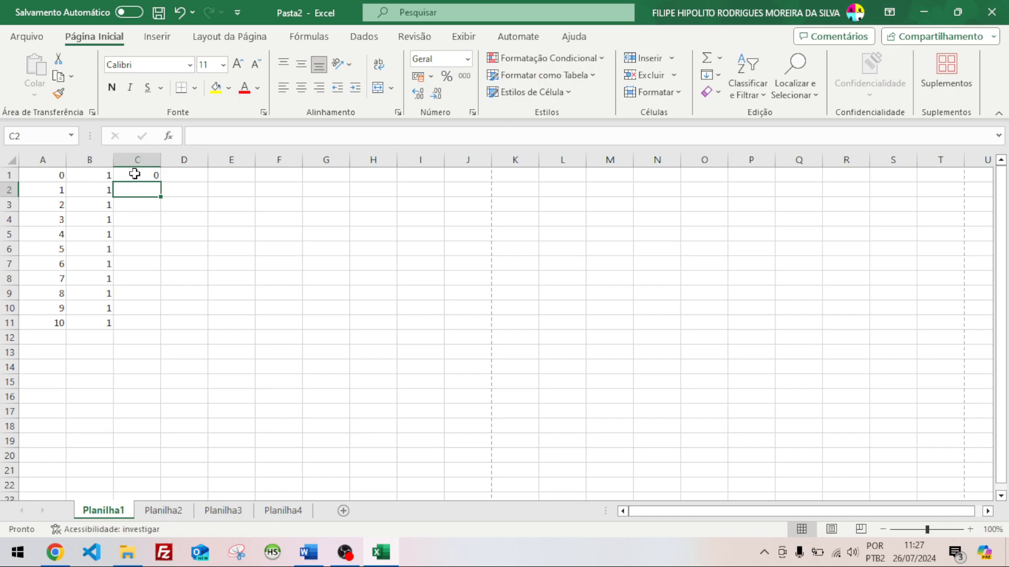
# - Enter the formula =A2*B2 in C2 and fill it down to C11
pyautogui.click(54, 174)
pyautogui.click(98, 175)
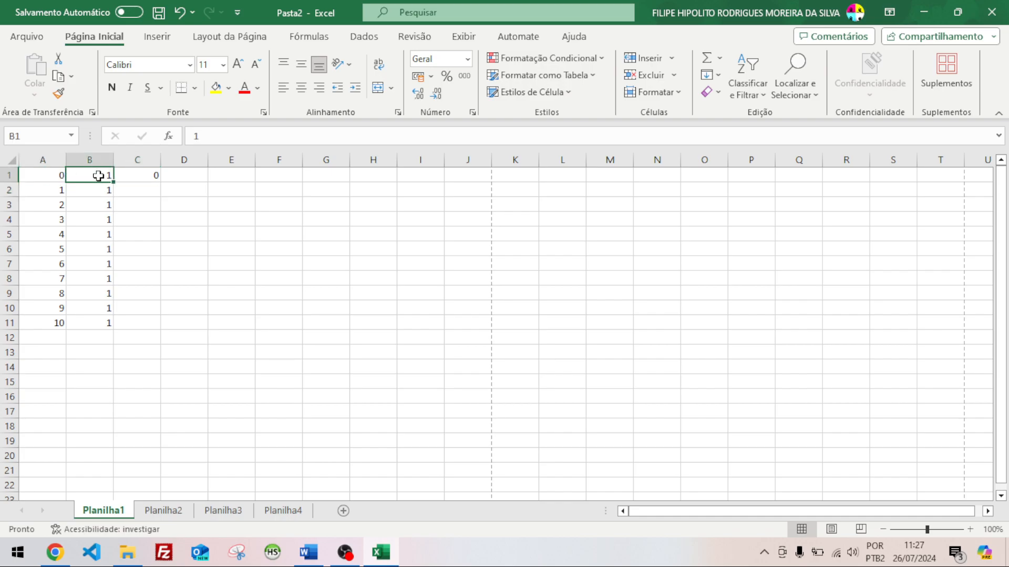
pyautogui.click(155, 176)
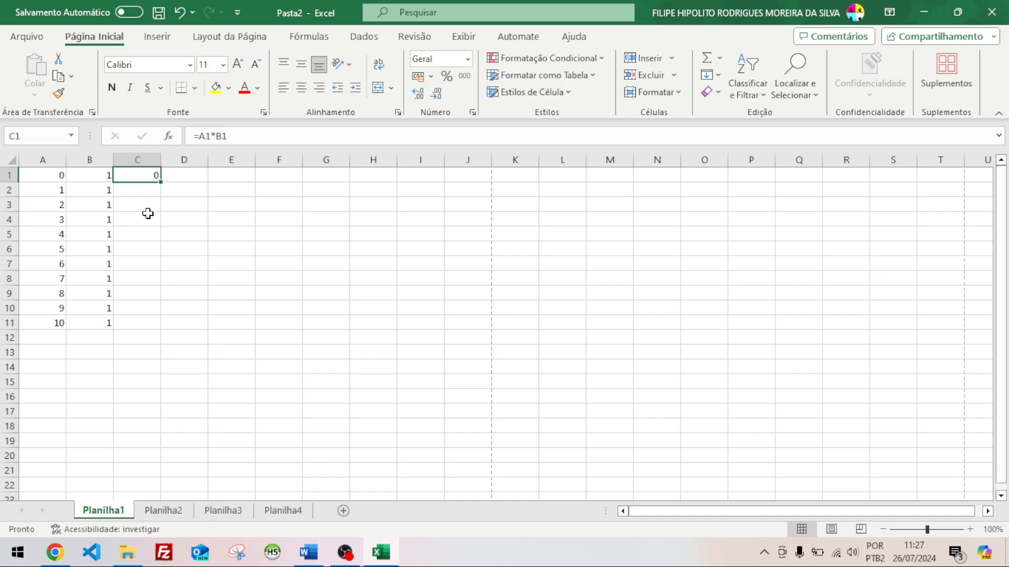
pyautogui.click(149, 191)
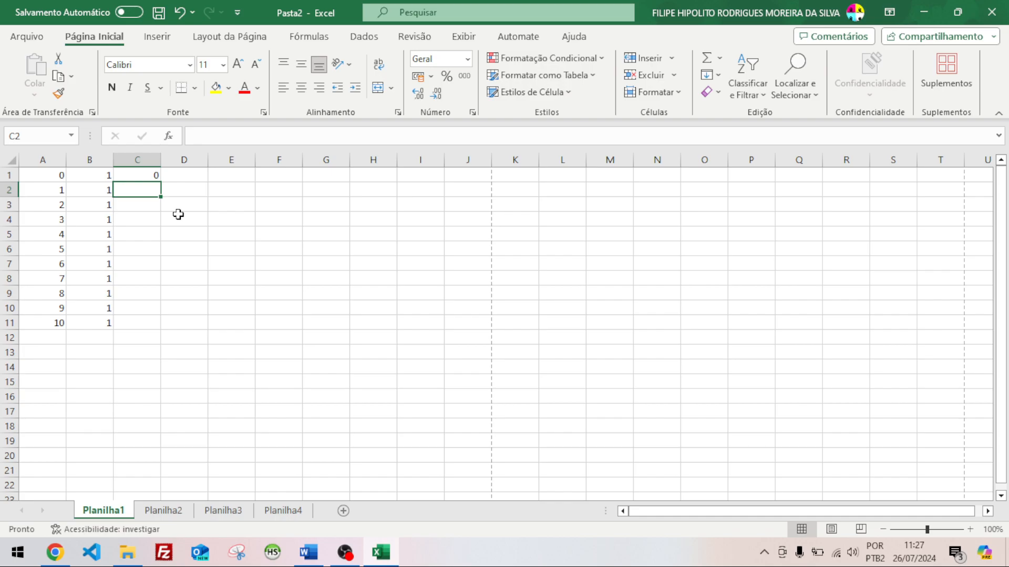
pyautogui.write('=')
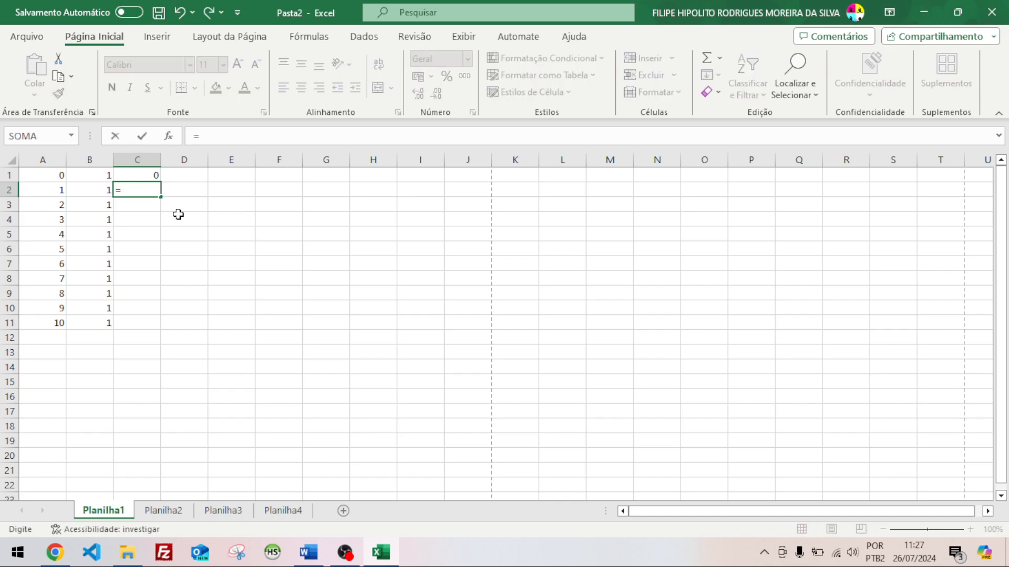
pyautogui.write('A2')
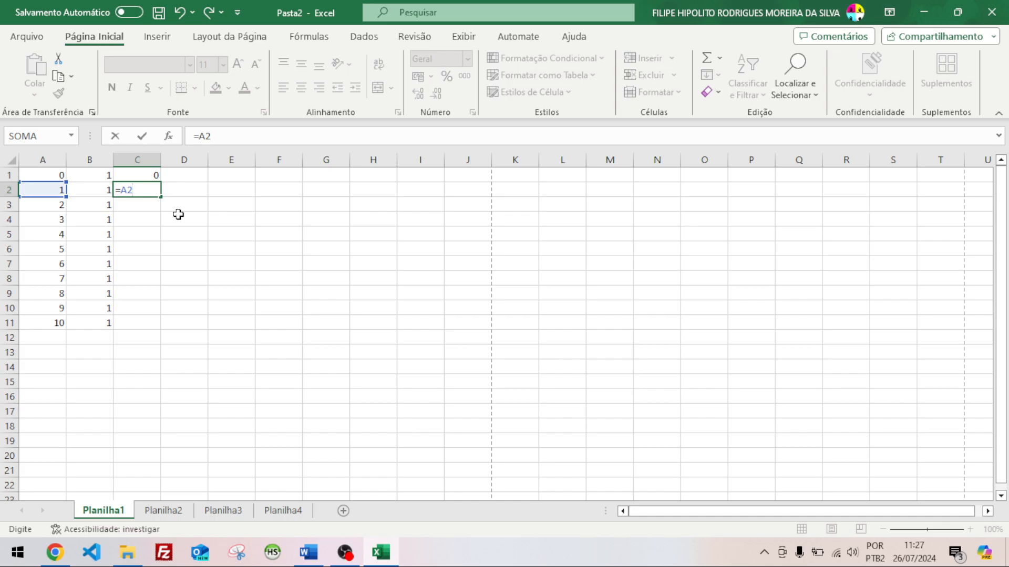
pyautogui.write('*B2')
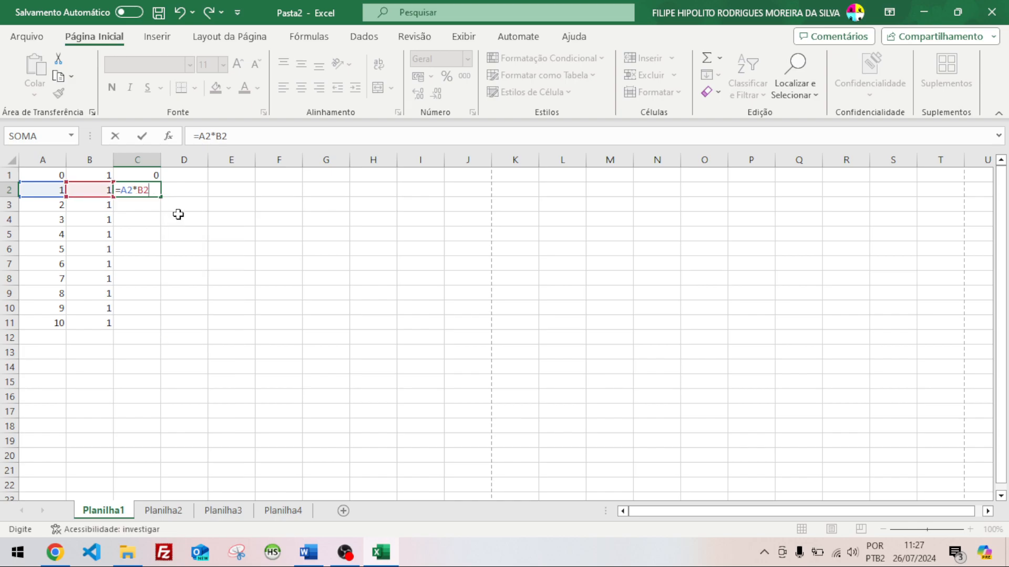
pyautogui.press('Return')
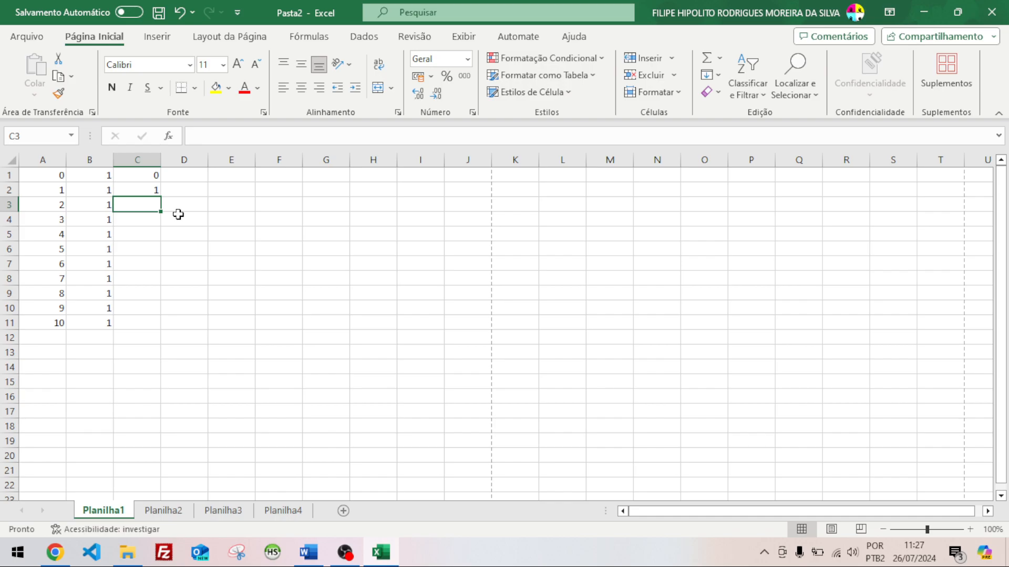
pyautogui.click(151, 190)
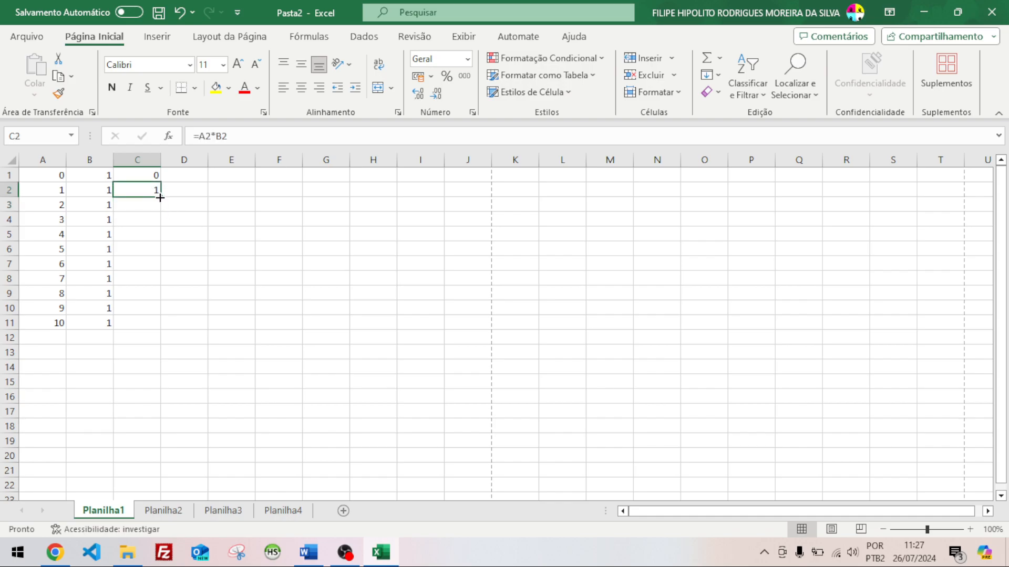
pyautogui.moveTo(160, 197); pyautogui.dragTo(165, 331)
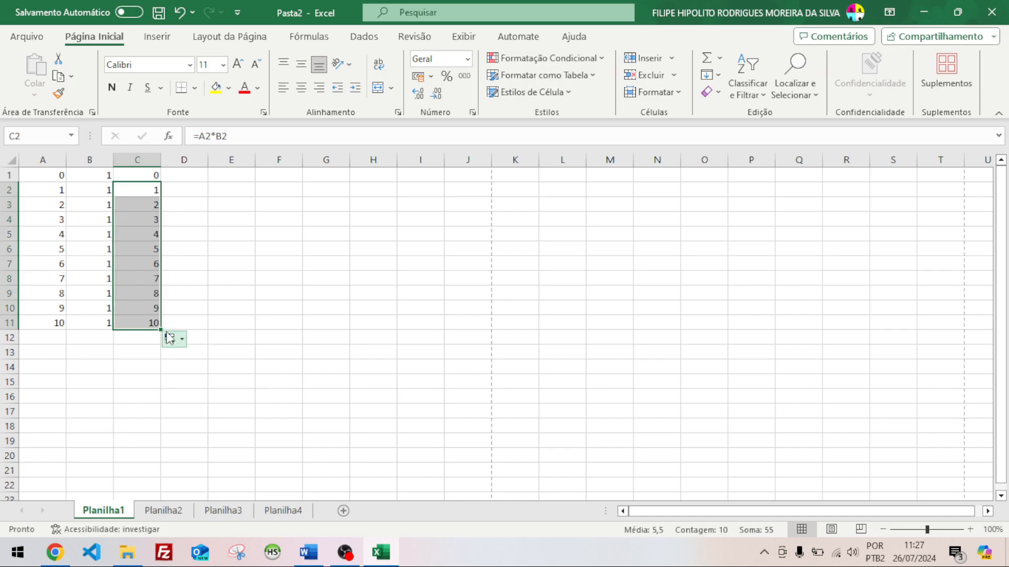
# - Step through the filled formulas from C3 to C11 to examine their row references, and review the whole range A1:C11
pyautogui.click(140, 201)
pyautogui.click(132, 220)
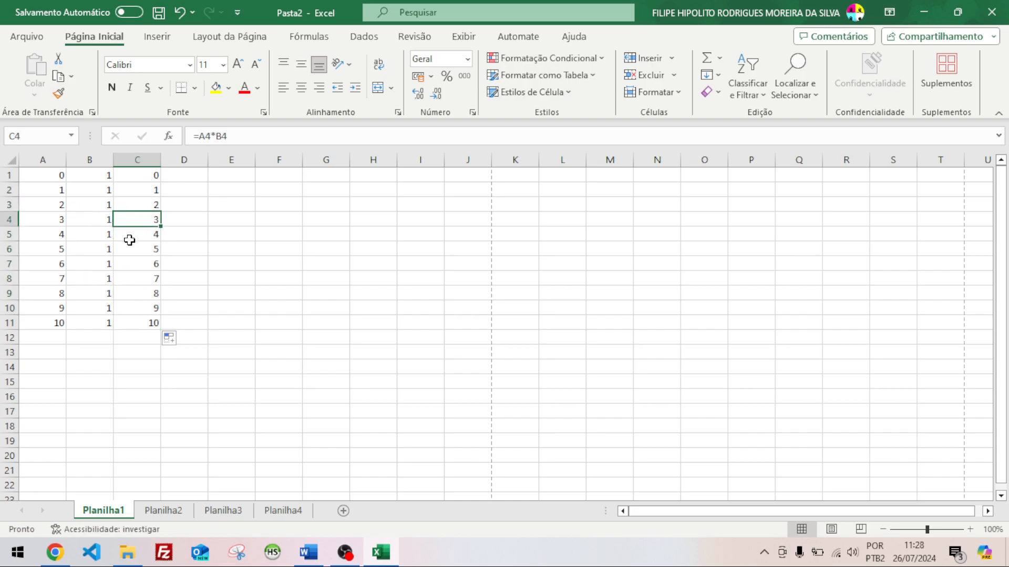
pyautogui.click(130, 236)
pyautogui.click(128, 262)
pyautogui.click(125, 285)
pyautogui.click(126, 295)
pyautogui.click(126, 309)
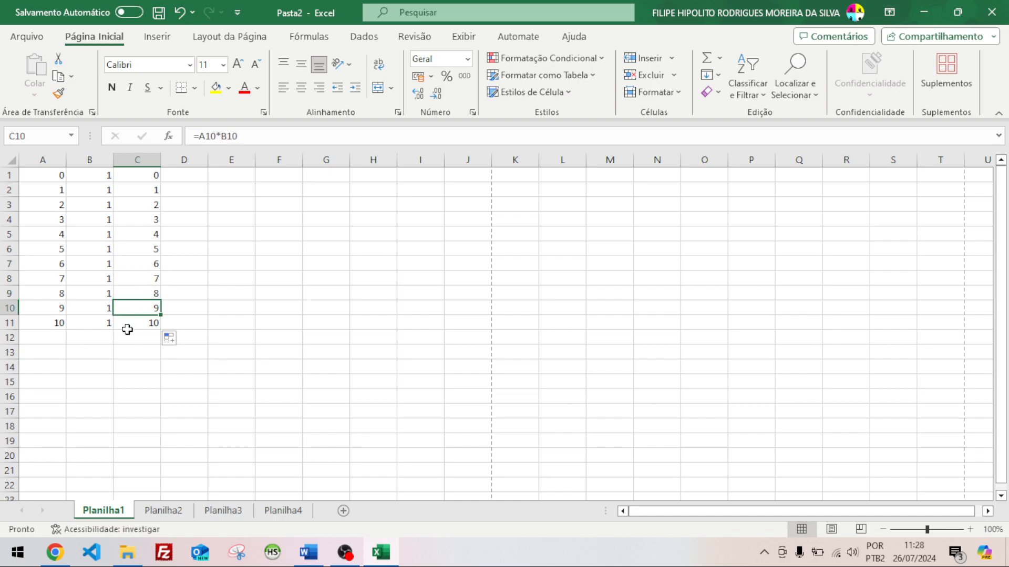
pyautogui.click(128, 324)
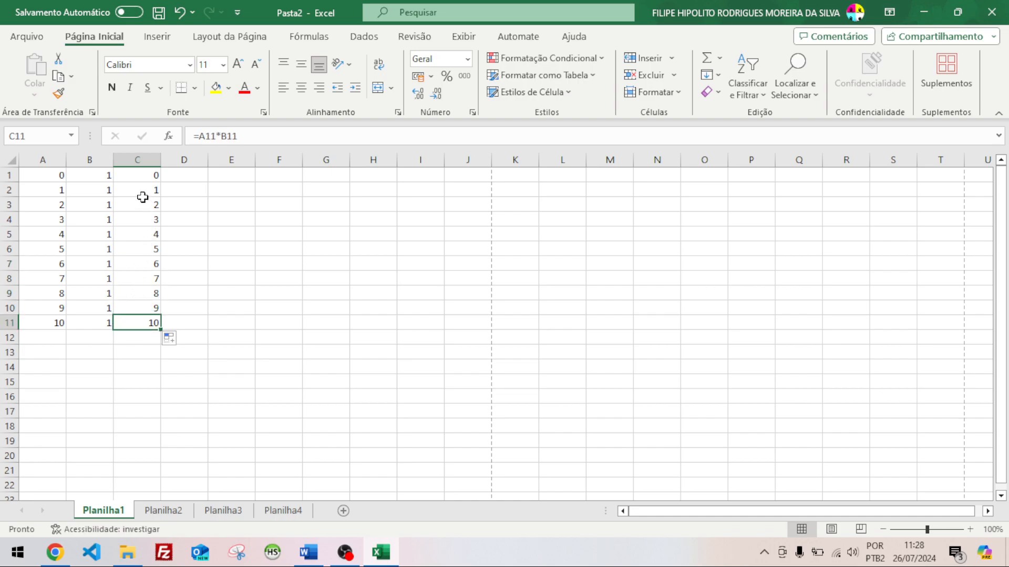
pyautogui.moveTo(128, 169); pyautogui.dragTo(61, 326)
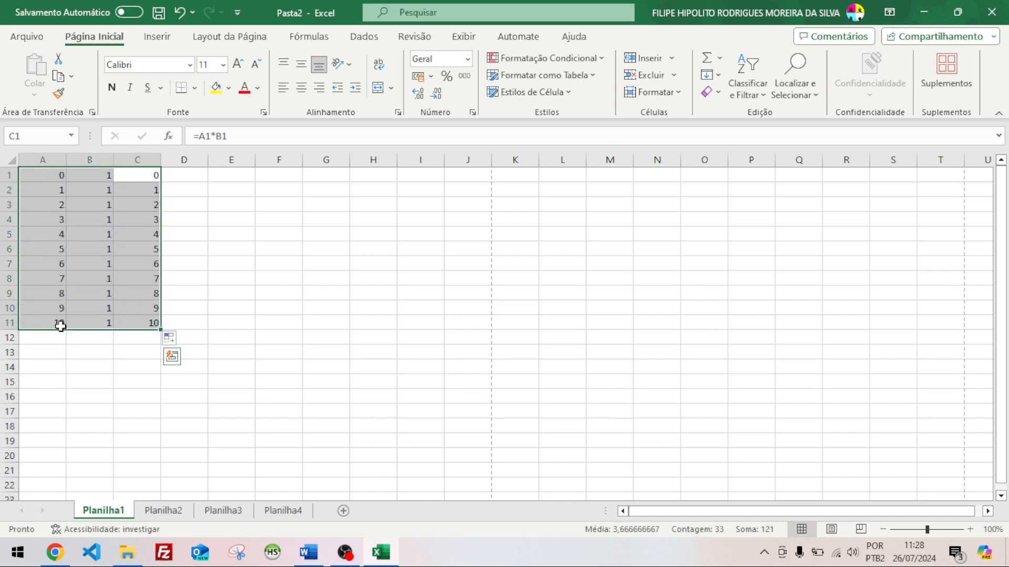
pyautogui.click(60, 366)
# - Set cell B1 to 29
pyautogui.click(105, 175)
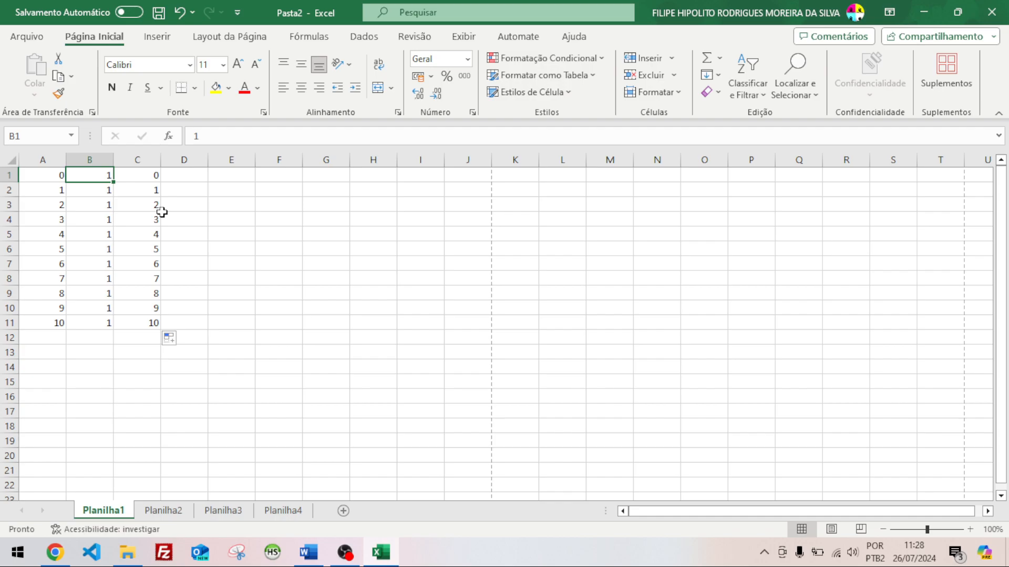
pyautogui.write('29')
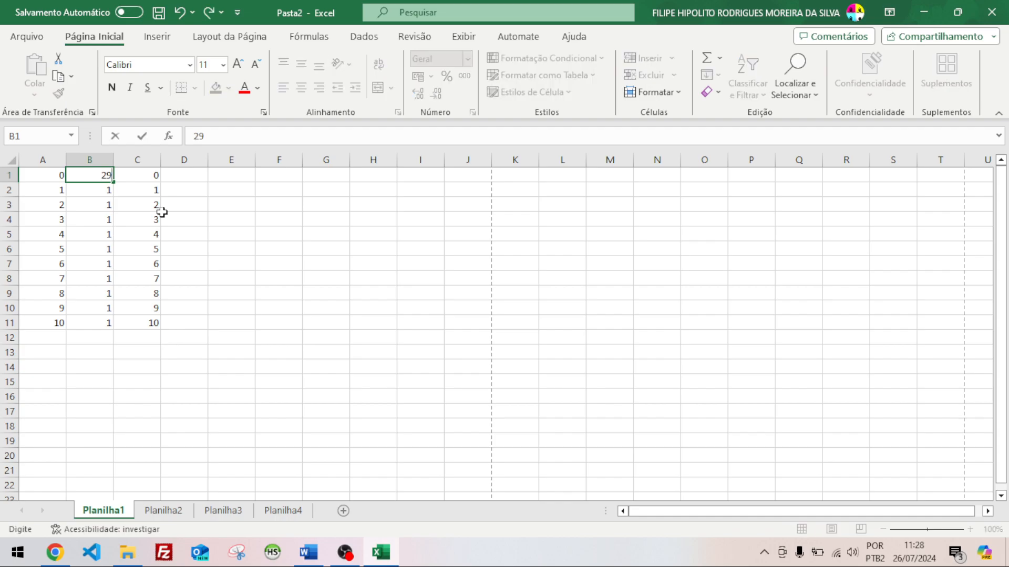
pyautogui.press('Return')
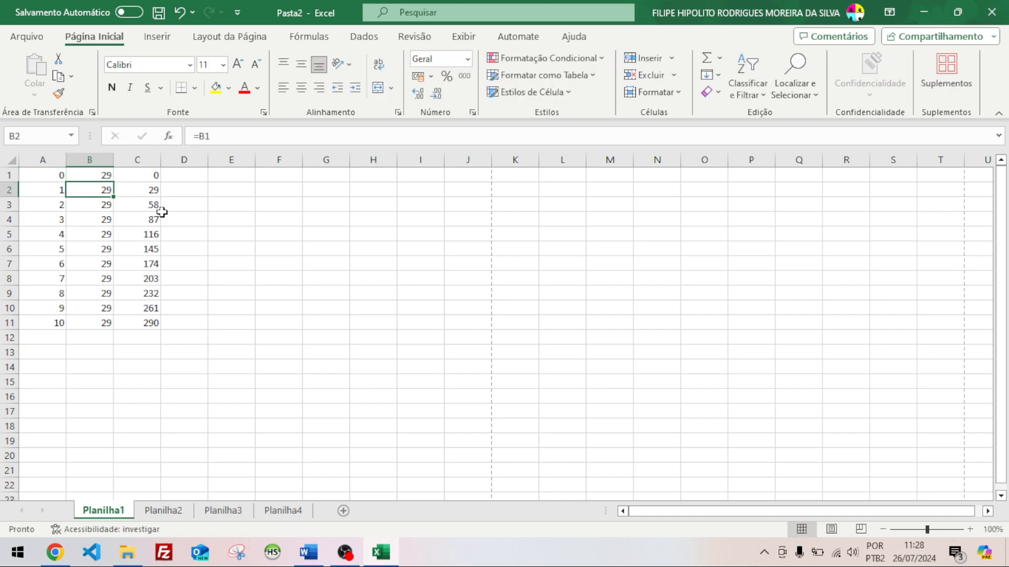
# - Examine the products in C1:C11 row by row, comparing each formula with its factors in columns A and B
pyautogui.click(142, 176)
pyautogui.moveTo(142, 176); pyautogui.dragTo(118, 318)
pyautogui.click(65, 177)
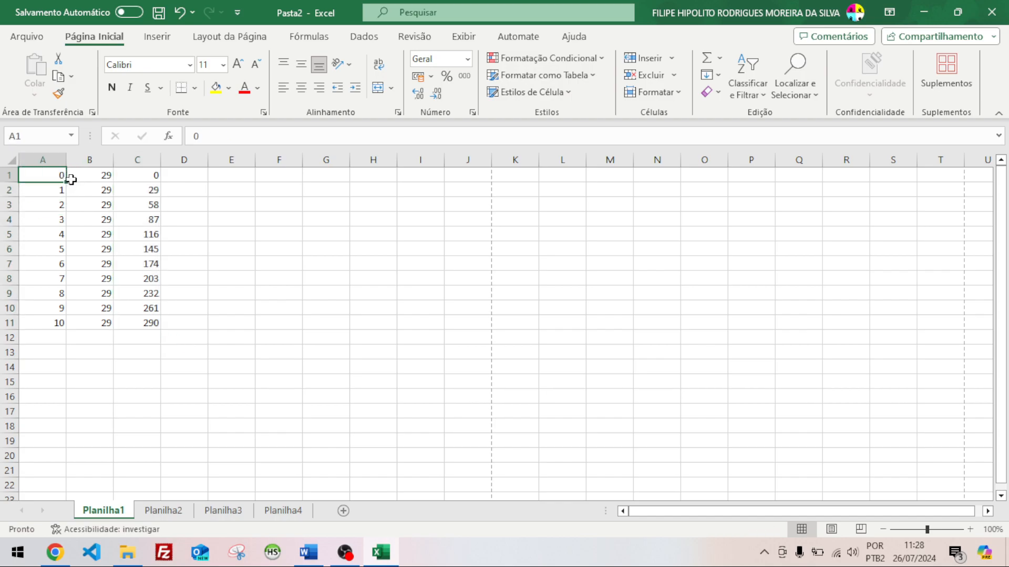
pyautogui.click(82, 178)
pyautogui.click(132, 177)
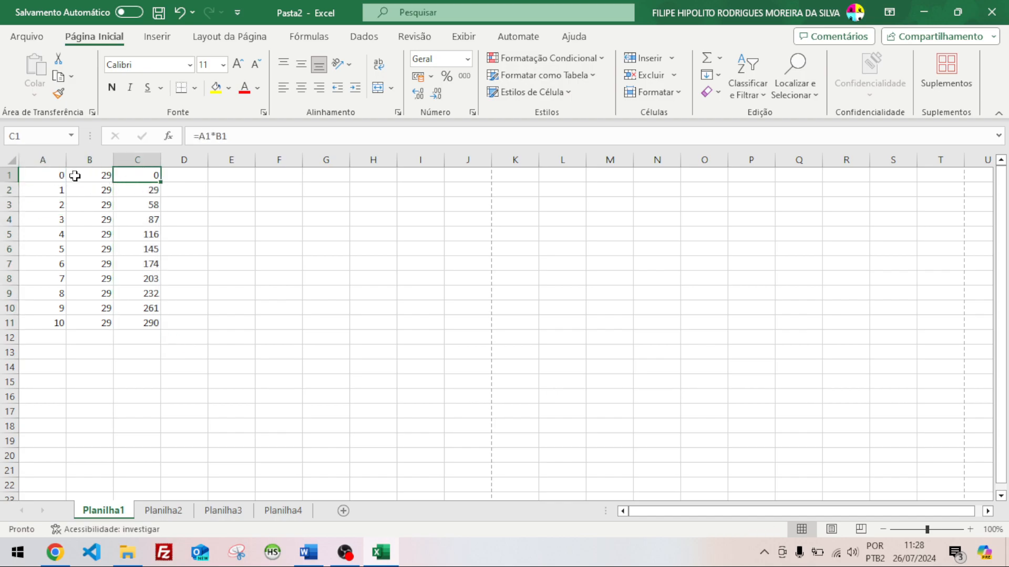
pyautogui.click(141, 192)
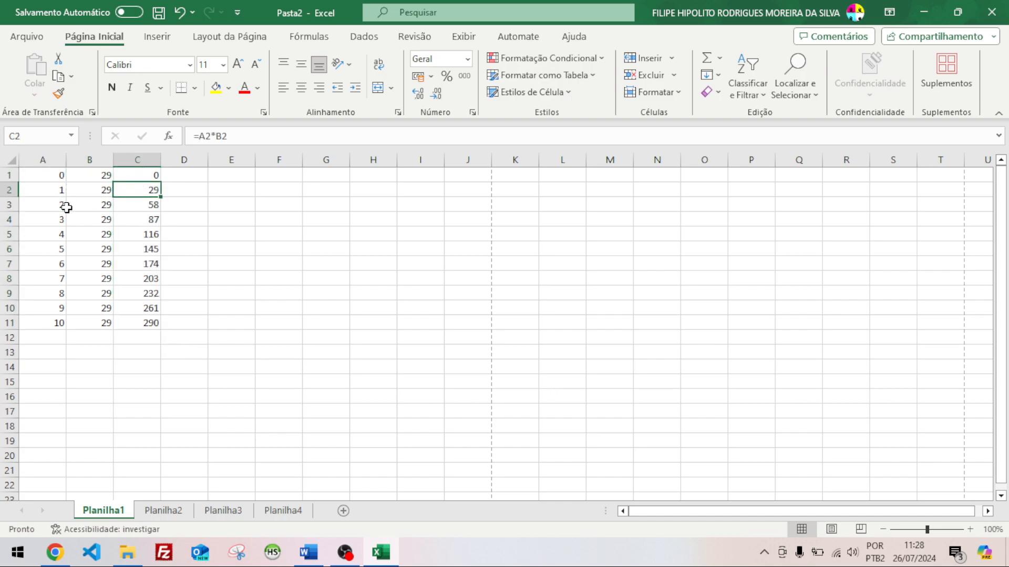
pyautogui.click(86, 213)
pyautogui.click(130, 201)
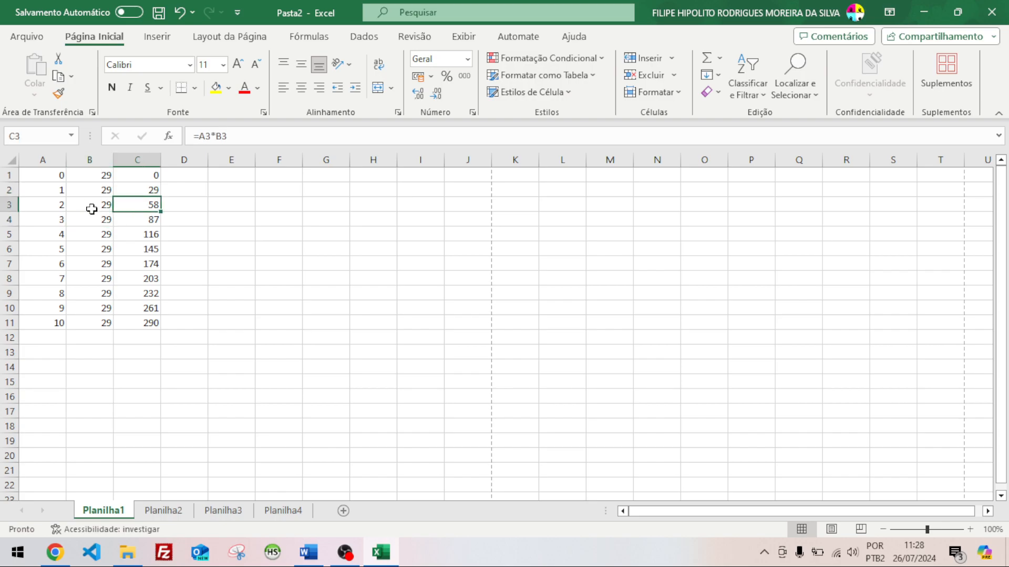
pyautogui.click(64, 218)
pyautogui.click(128, 218)
pyautogui.click(52, 231)
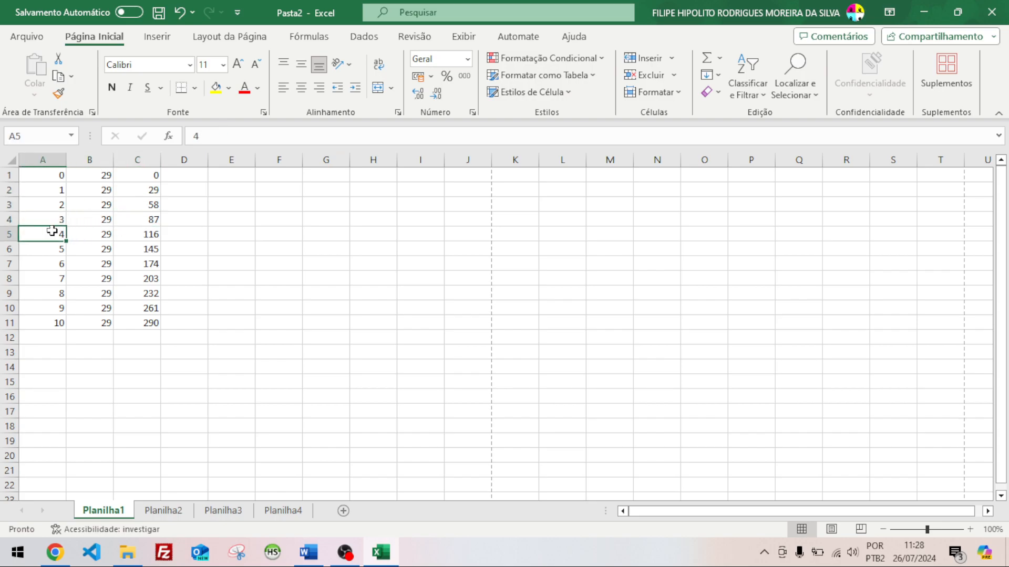
pyautogui.click(153, 234)
pyautogui.click(143, 249)
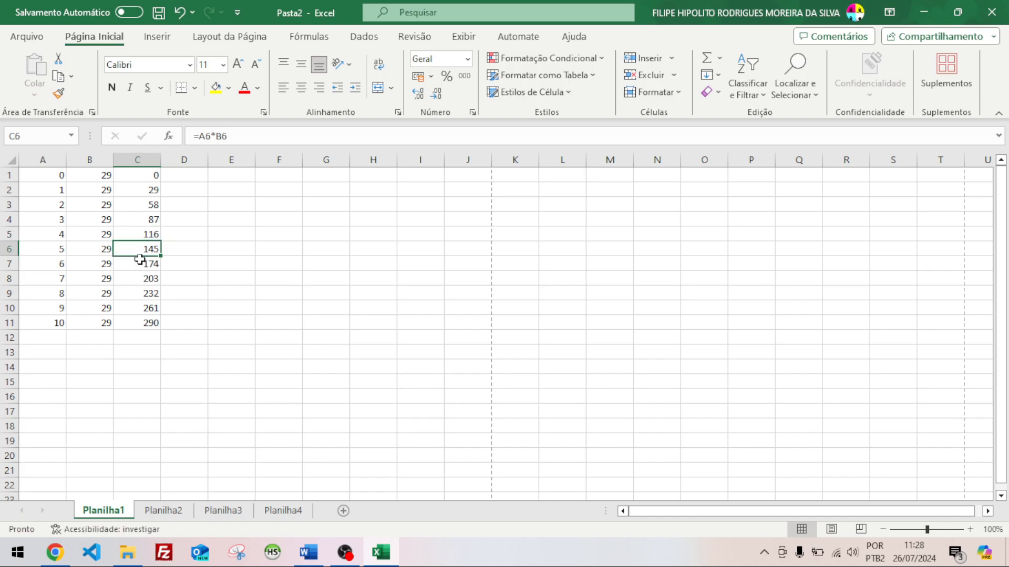
pyautogui.click(138, 264)
pyautogui.click(133, 304)
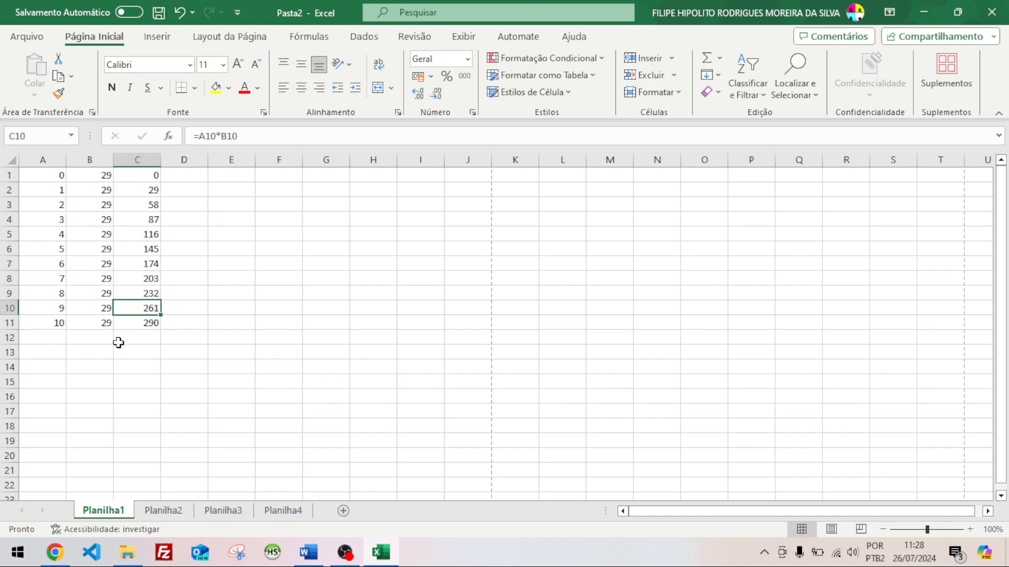
# - Set cell B1 to 34
pyautogui.click(107, 176)
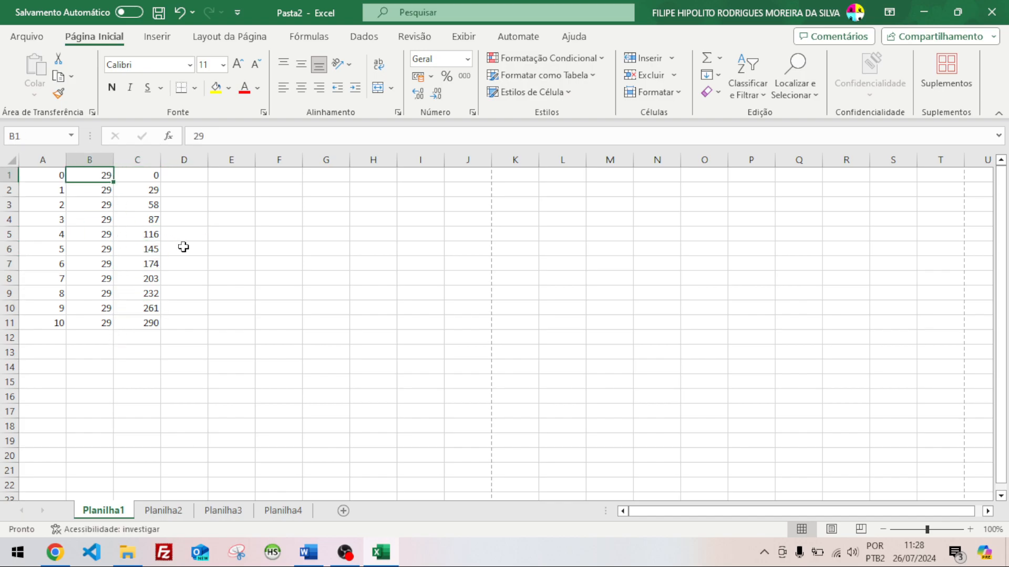
pyautogui.write('34')
pyautogui.press('Return')
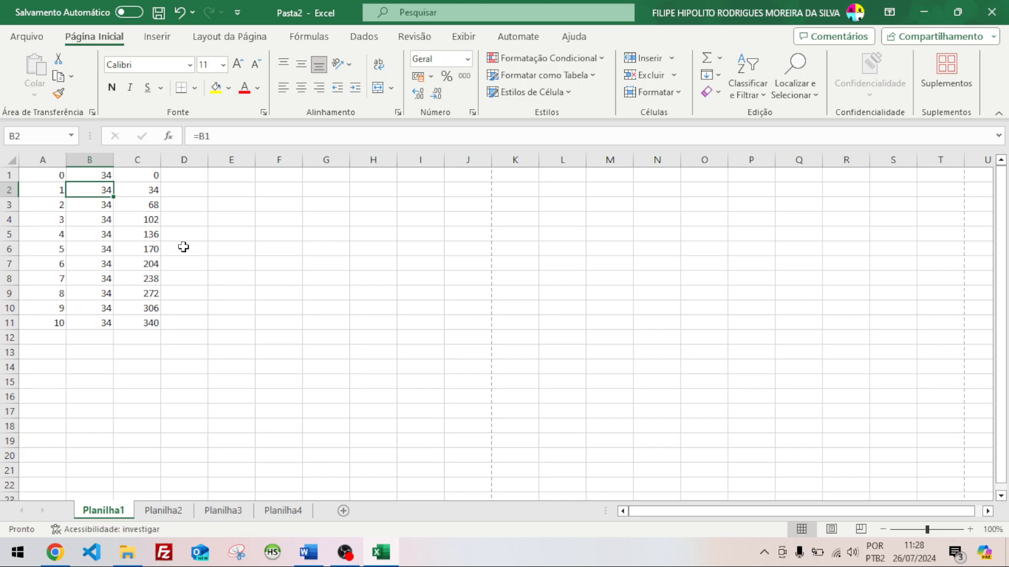
# - Review the linked cells B2:B11 and their source cell B1, and select the whole multiplication table A1:C11
pyautogui.moveTo(87, 190); pyautogui.dragTo(94, 319)
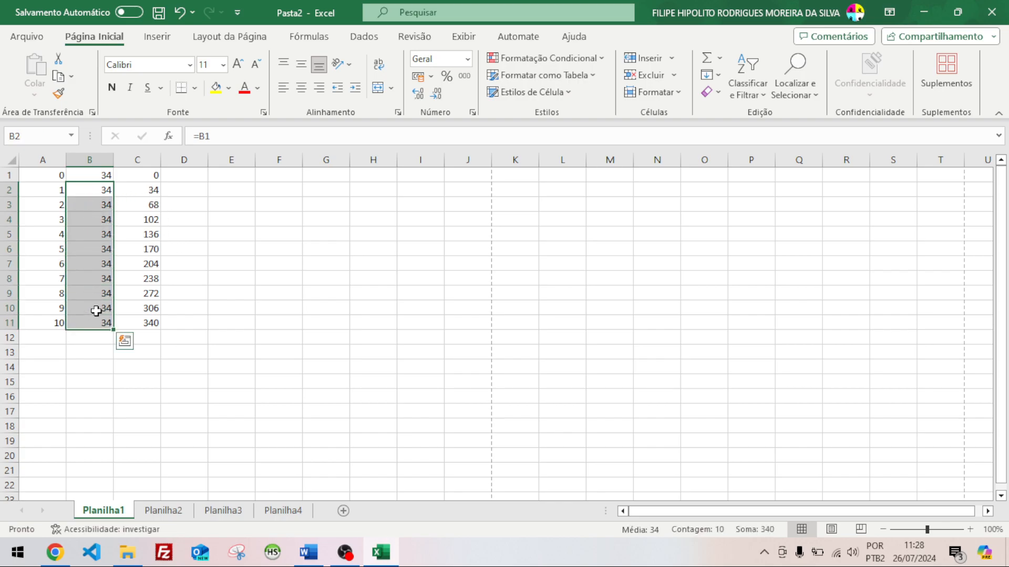
pyautogui.click(100, 173)
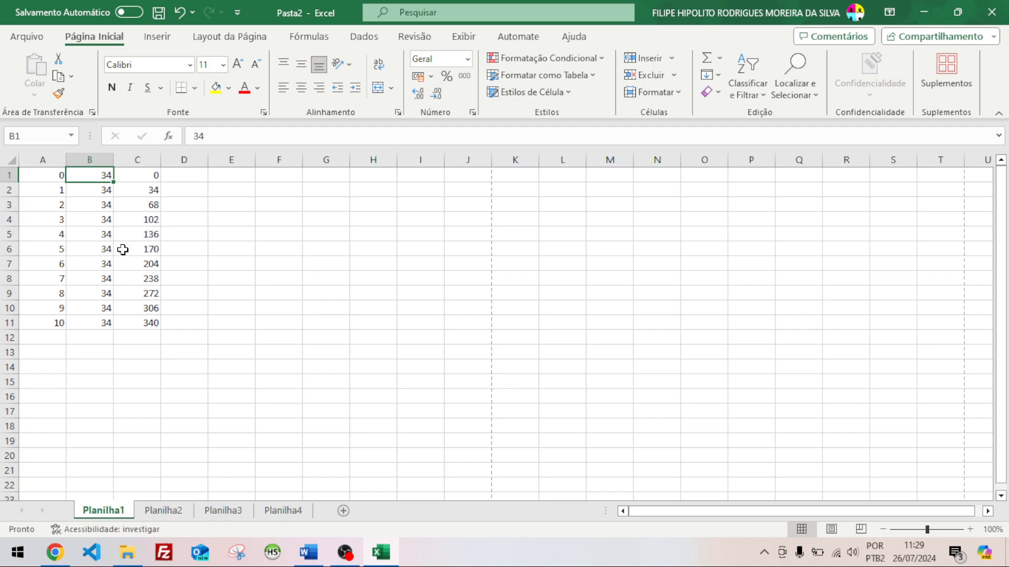
pyautogui.click(89, 367)
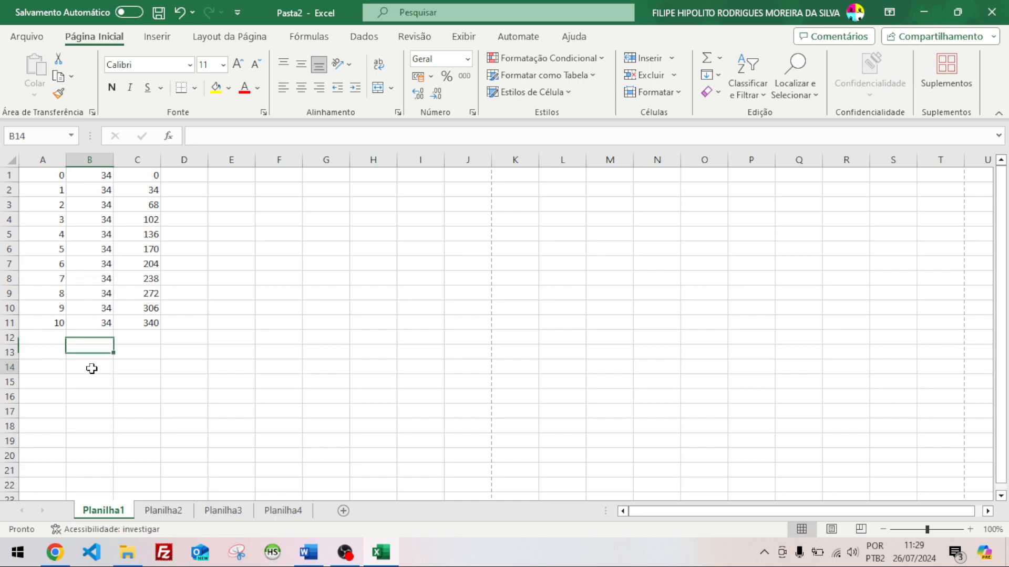
pyautogui.moveTo(49, 178); pyautogui.dragTo(126, 327)
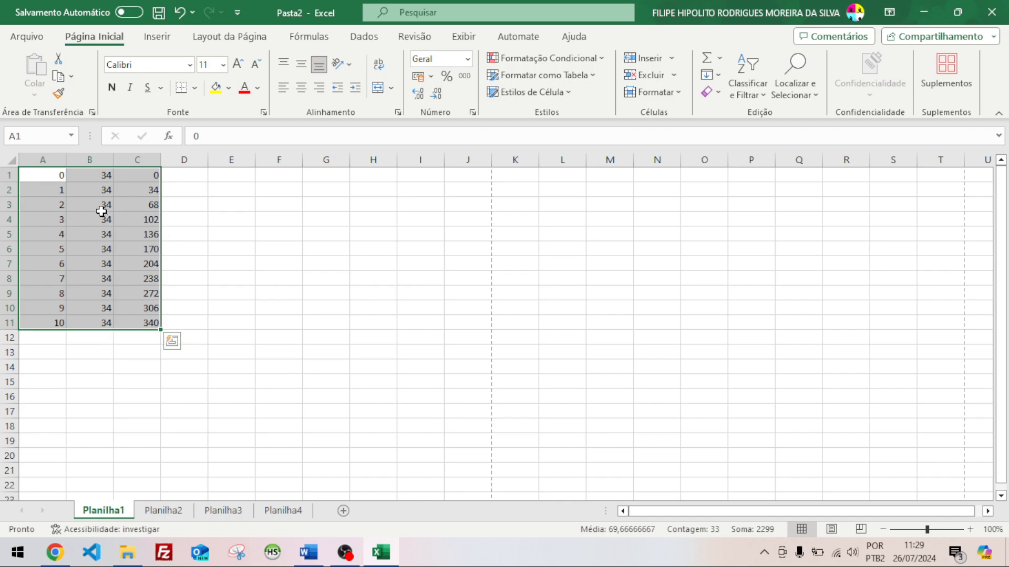
# - Fill the multiplication table A1:C11 with light gray and the product cells C1:C11 with dark gray
pyautogui.click(229, 88)
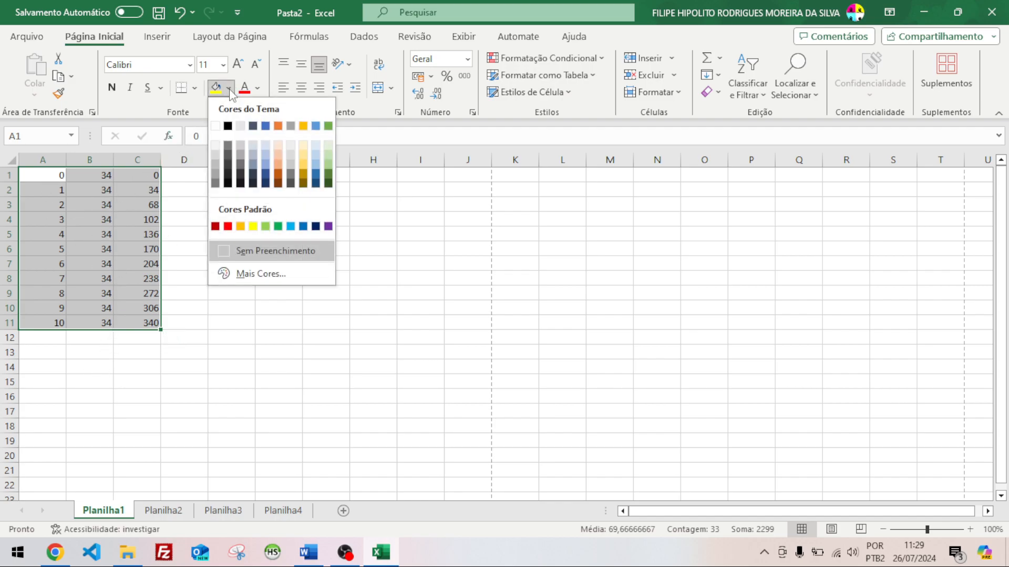
pyautogui.click(243, 150)
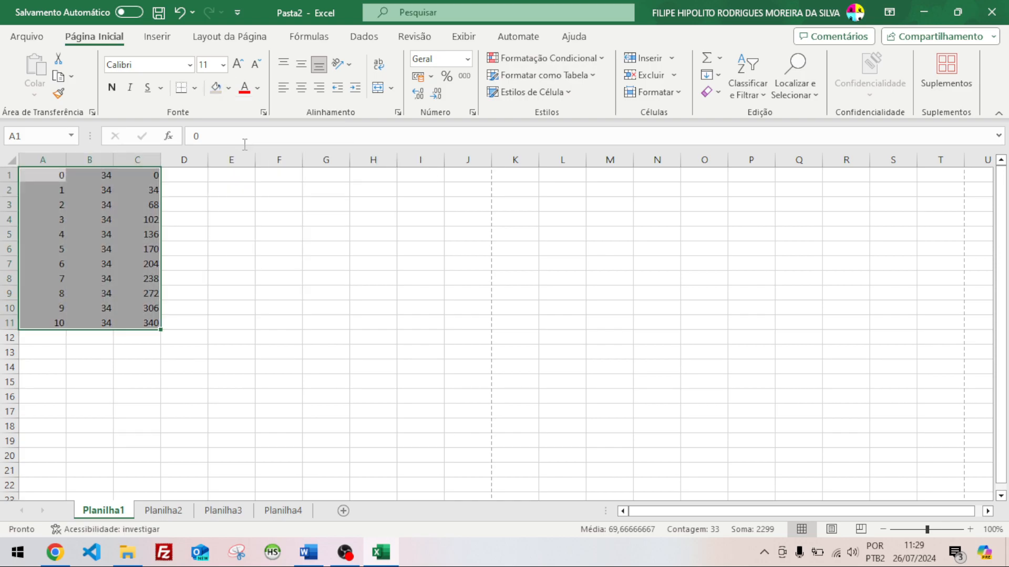
pyautogui.moveTo(150, 175); pyautogui.dragTo(150, 322)
pyautogui.click(229, 88)
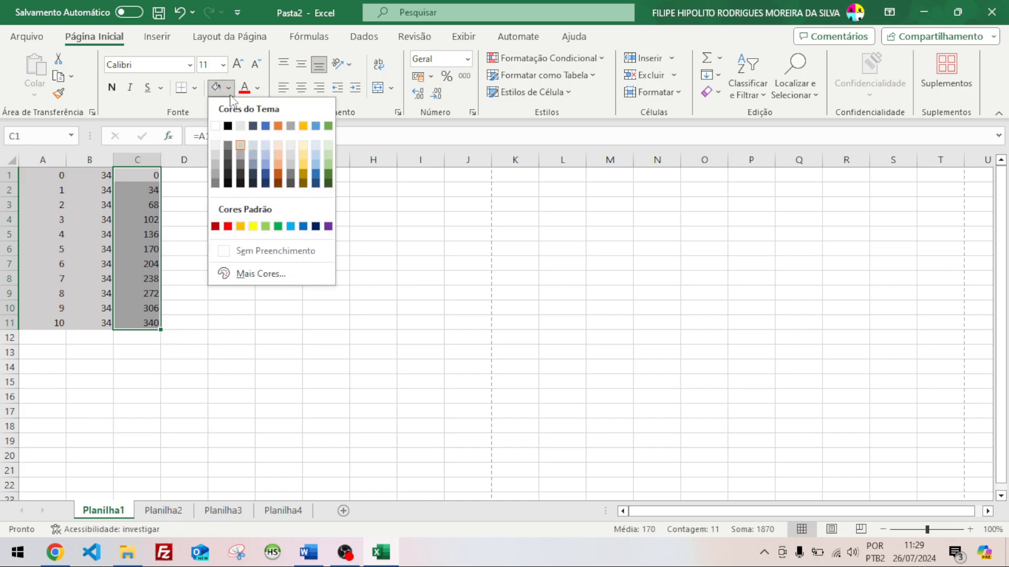
pyautogui.click(228, 166)
# - Set the text of C1:C11 to white and center the contents of all table cells A1:C11
pyautogui.click(257, 89)
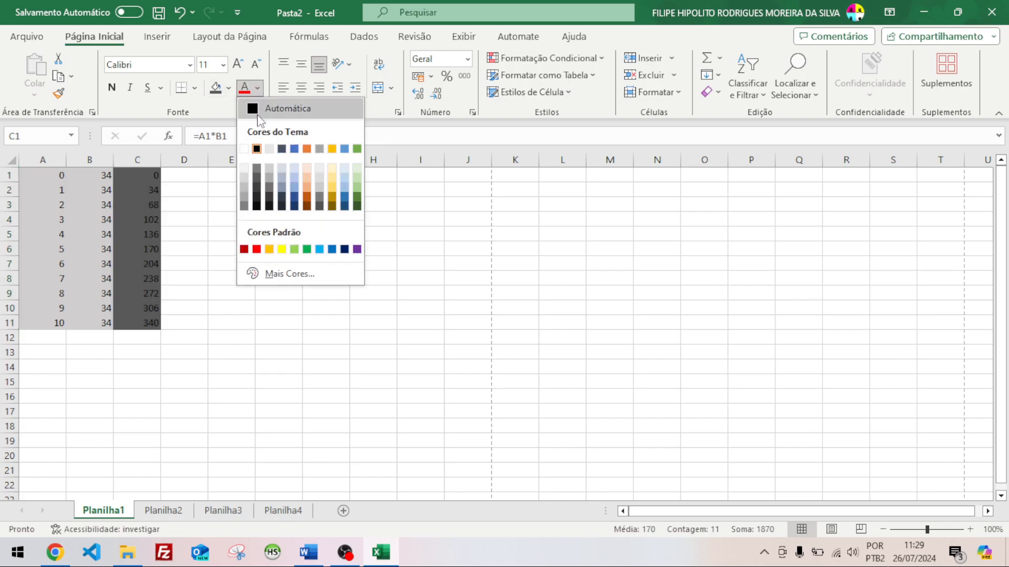
pyautogui.click(244, 150)
pyautogui.click(301, 87)
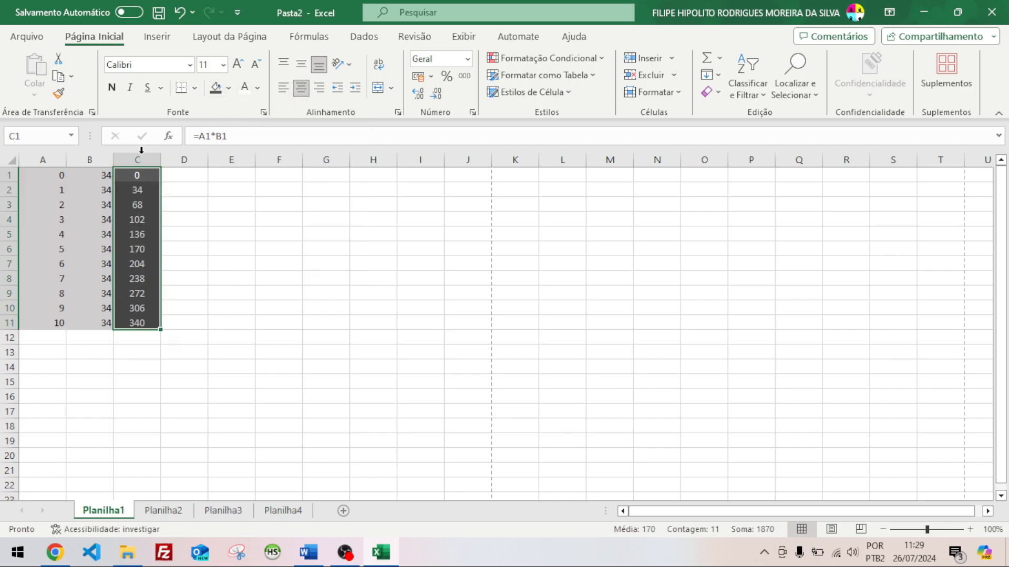
pyautogui.moveTo(62, 174)
pyautogui.mouseDown()
pyautogui.moveTo(86, 209)
pyautogui.moveTo(105, 312)
pyautogui.moveTo(90, 322)
pyautogui.moveTo(49, 212)
pyautogui.moveTo(54, 171)
pyautogui.mouseUp()
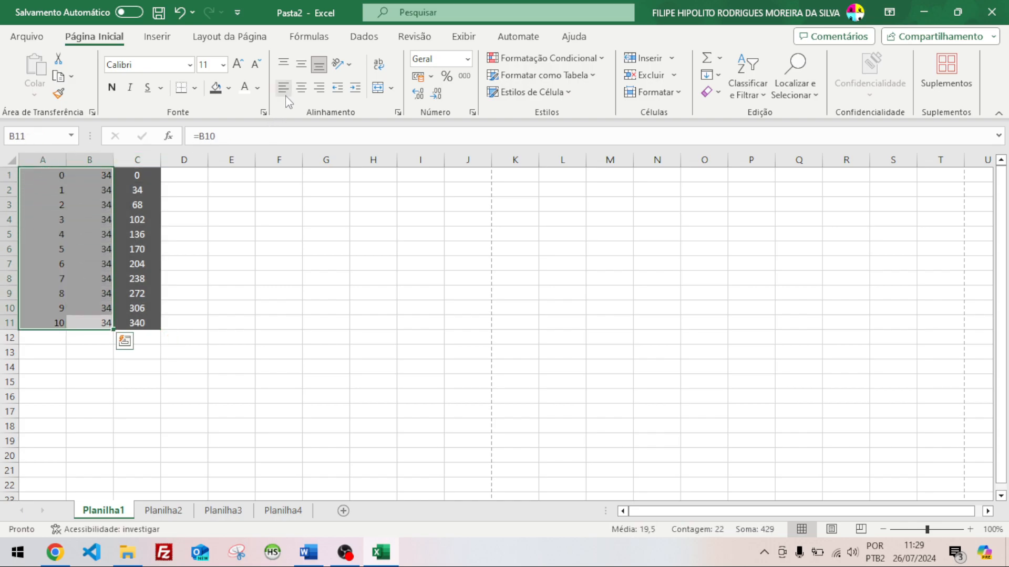
pyautogui.click(301, 88)
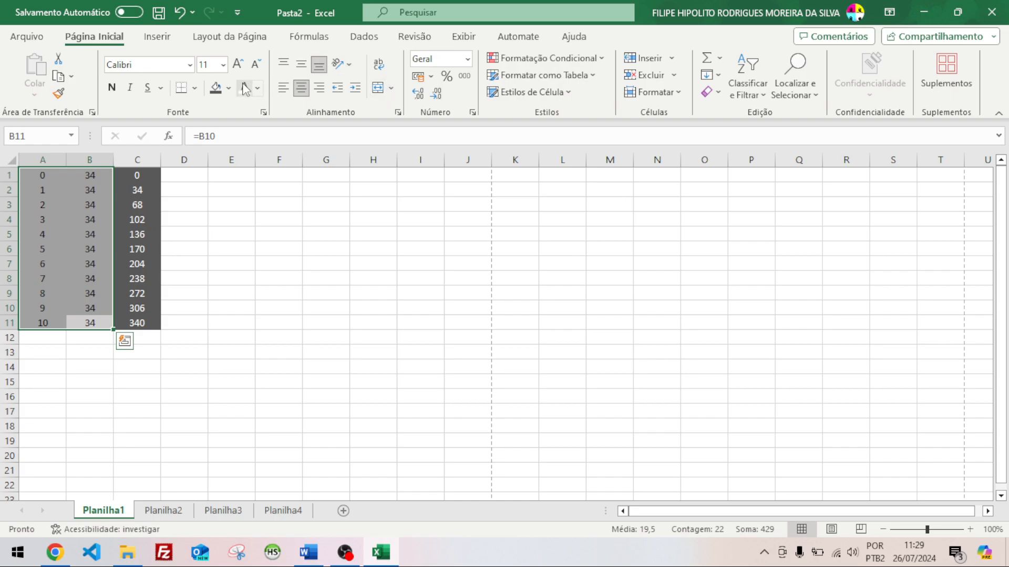
pyautogui.click(75, 191)
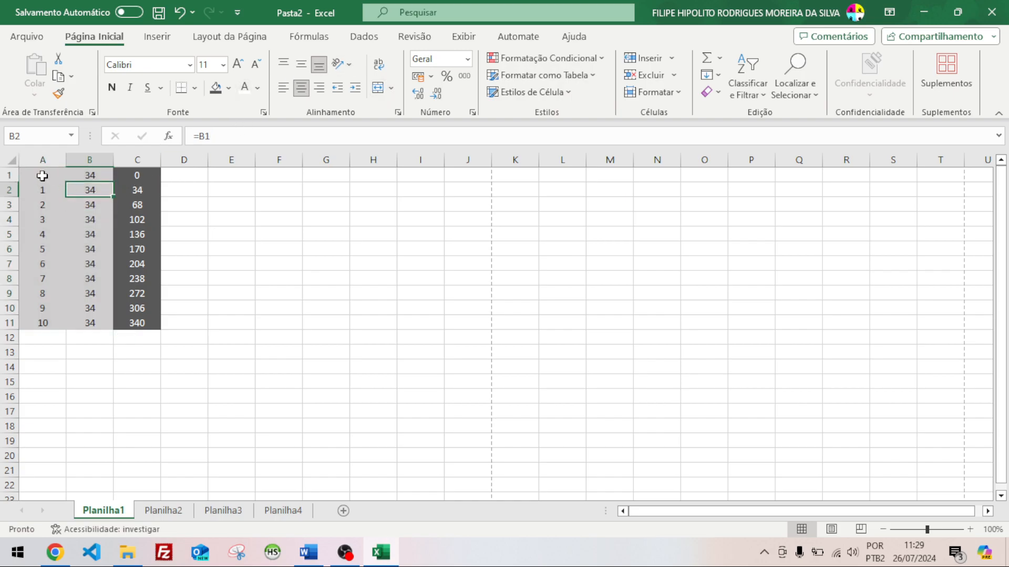
# - Apply all borders and a thick outside border to A1:C11, plus a thick outside border around A1:B11
pyautogui.moveTo(42, 176); pyautogui.dragTo(146, 326)
pyautogui.click(195, 89)
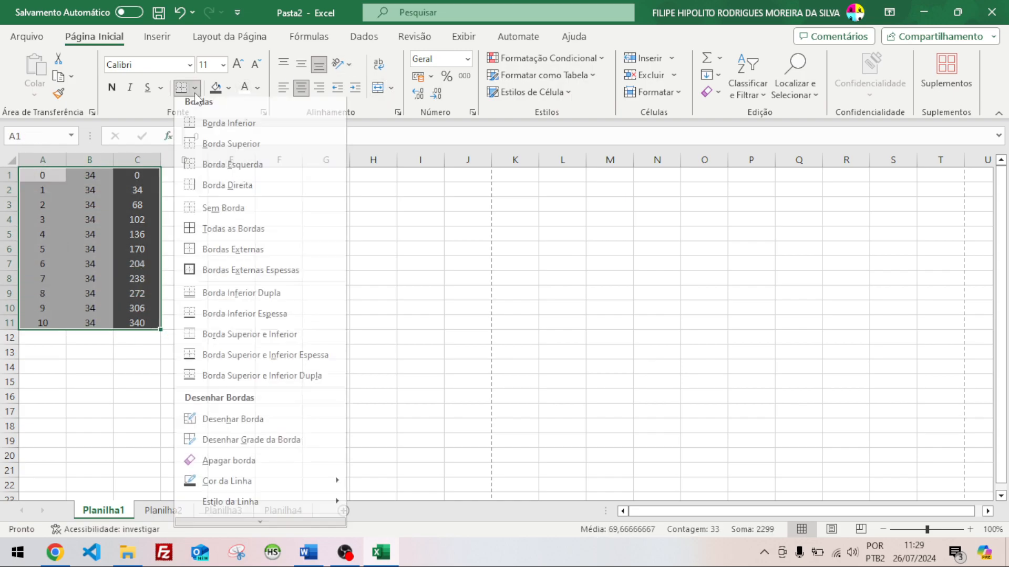
pyautogui.click(199, 229)
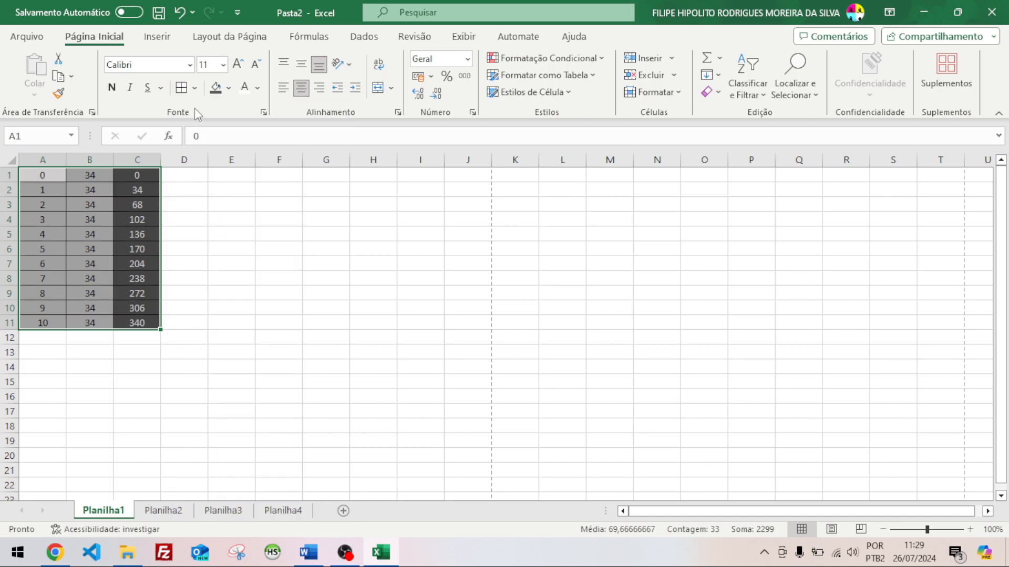
pyautogui.click(195, 88)
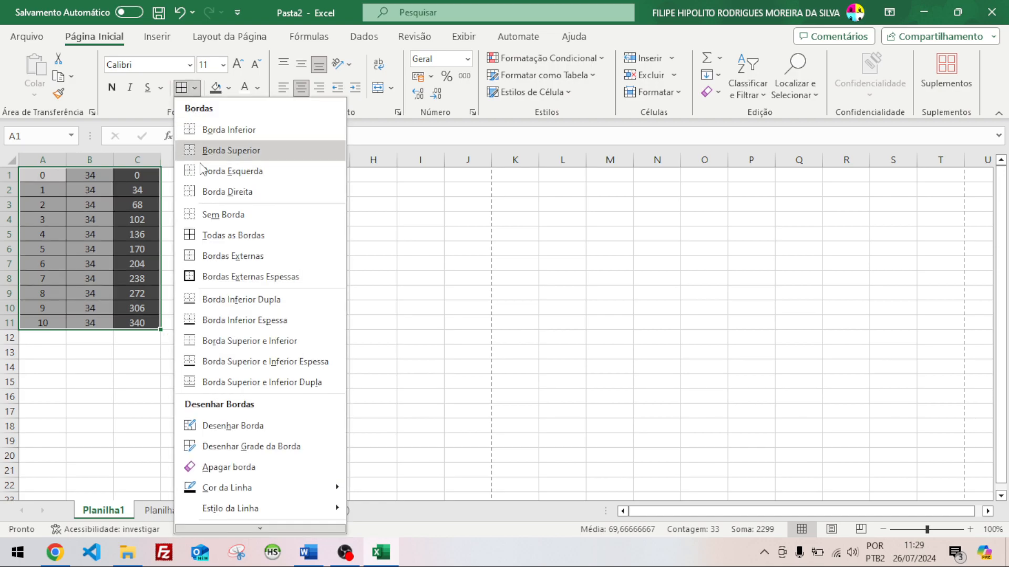
pyautogui.click(212, 263)
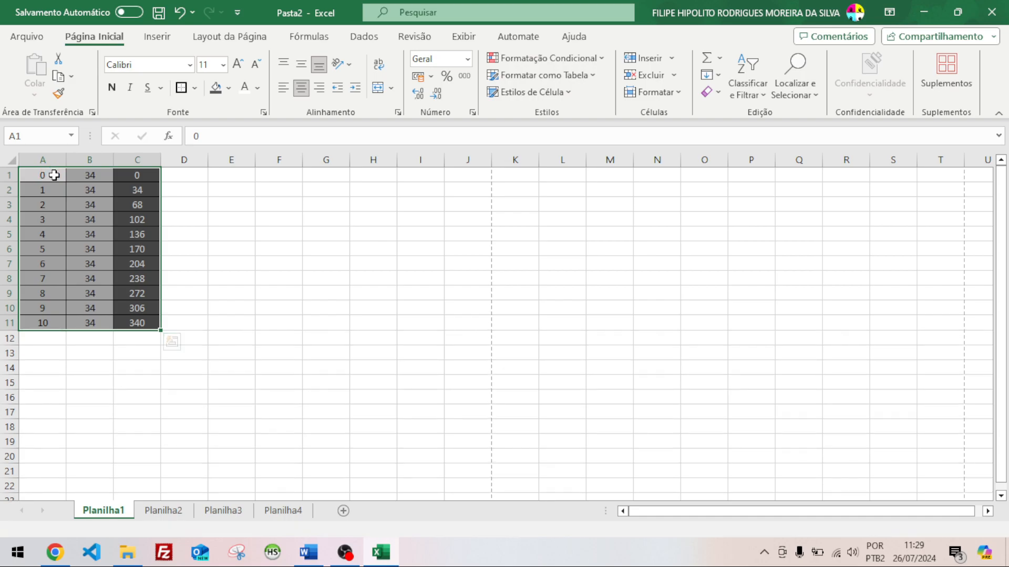
pyautogui.moveTo(54, 175); pyautogui.dragTo(103, 323)
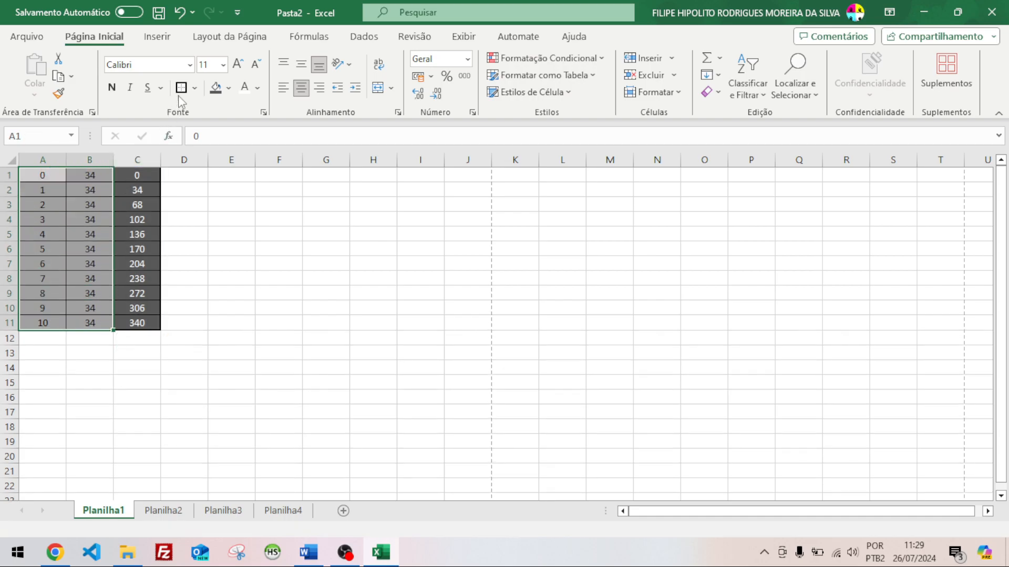
pyautogui.click(149, 204)
# - Fill the input cell B1 with white so it stands out from the gray table
pyautogui.click(87, 171)
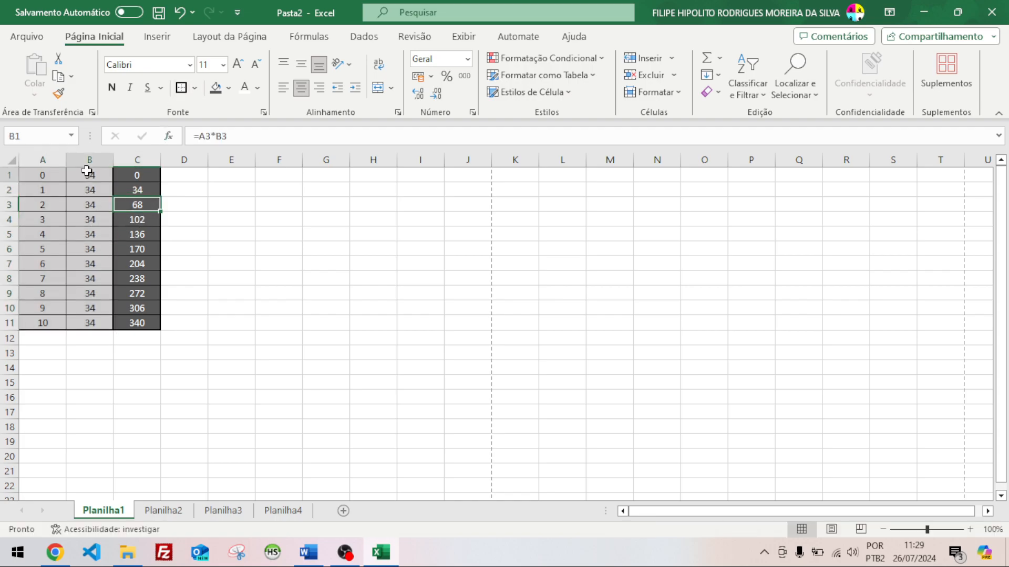
pyautogui.click(233, 87)
pyautogui.click(215, 129)
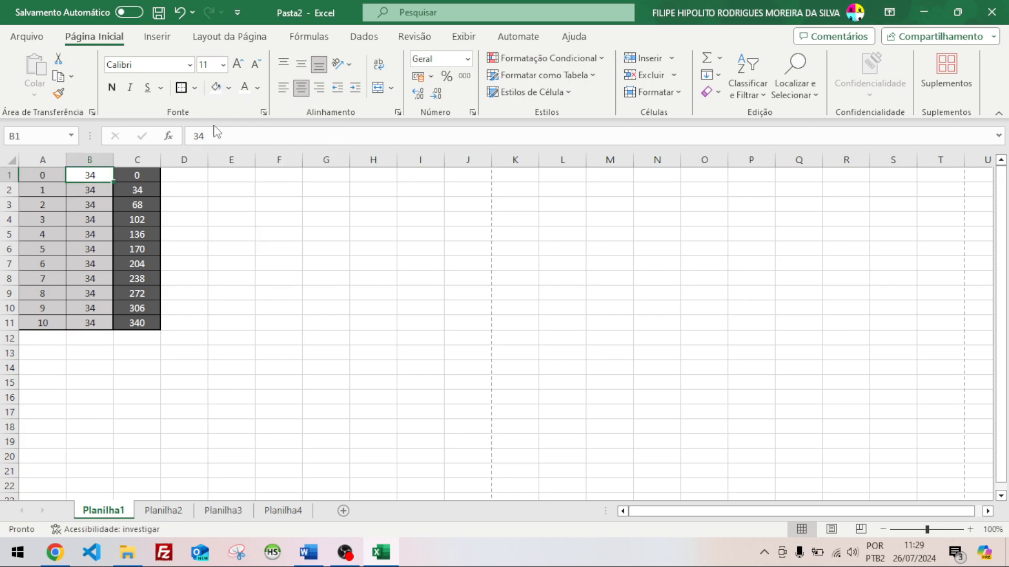
pyautogui.click(224, 261)
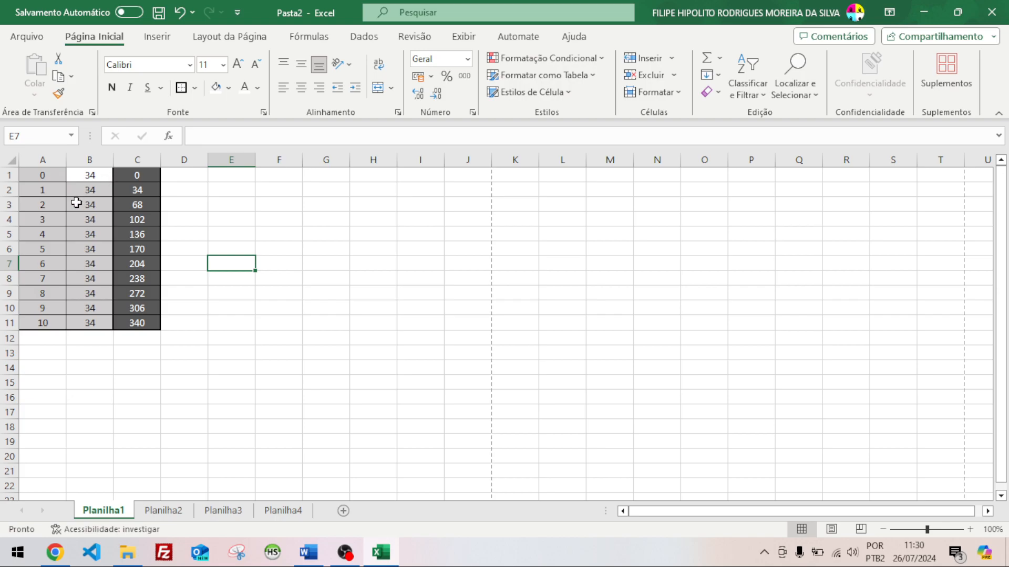
# - Set cell B1 to 25
pyautogui.click(87, 176)
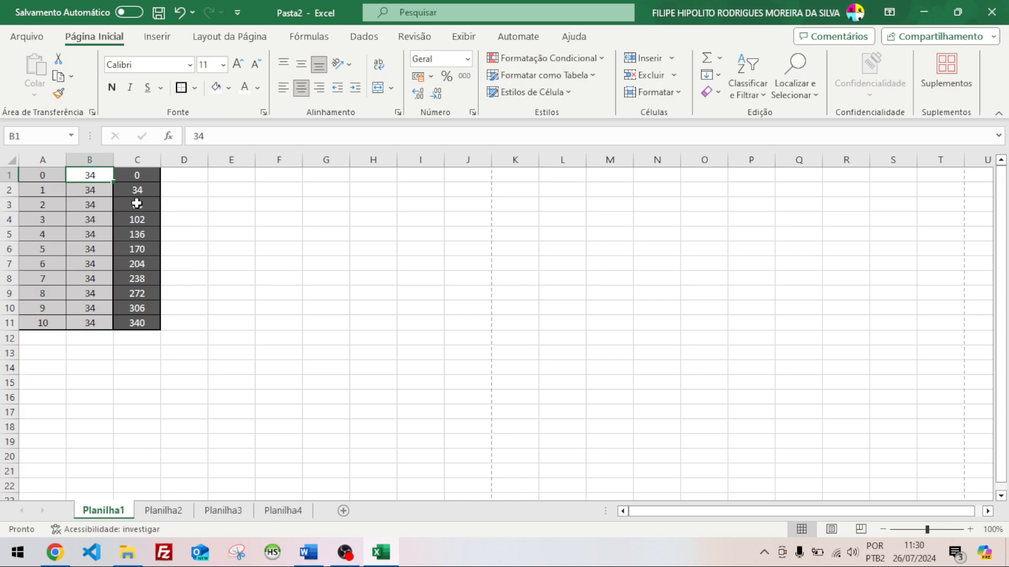
pyautogui.write('25')
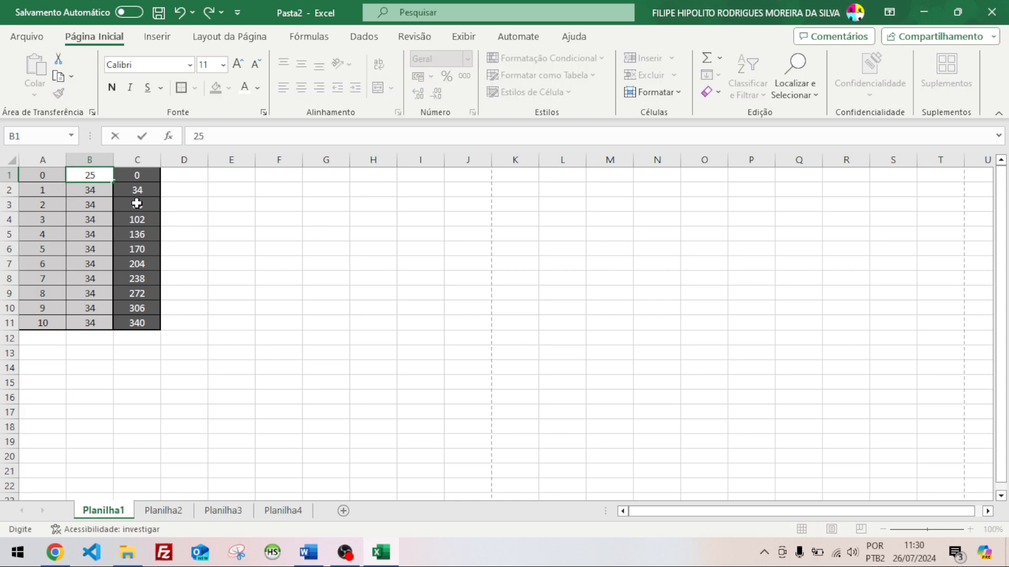
pyautogui.press('Return')
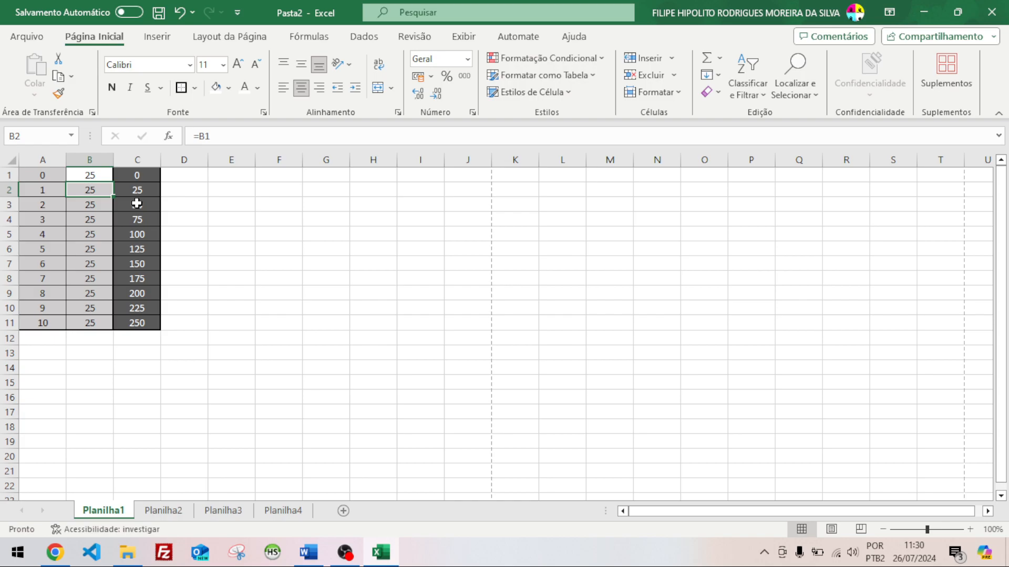
# - Review the recalculated products in column C, the linked cells B2:B11, the multipliers in A1:A11 and the source cell B1
pyautogui.moveTo(104, 189); pyautogui.dragTo(139, 321)
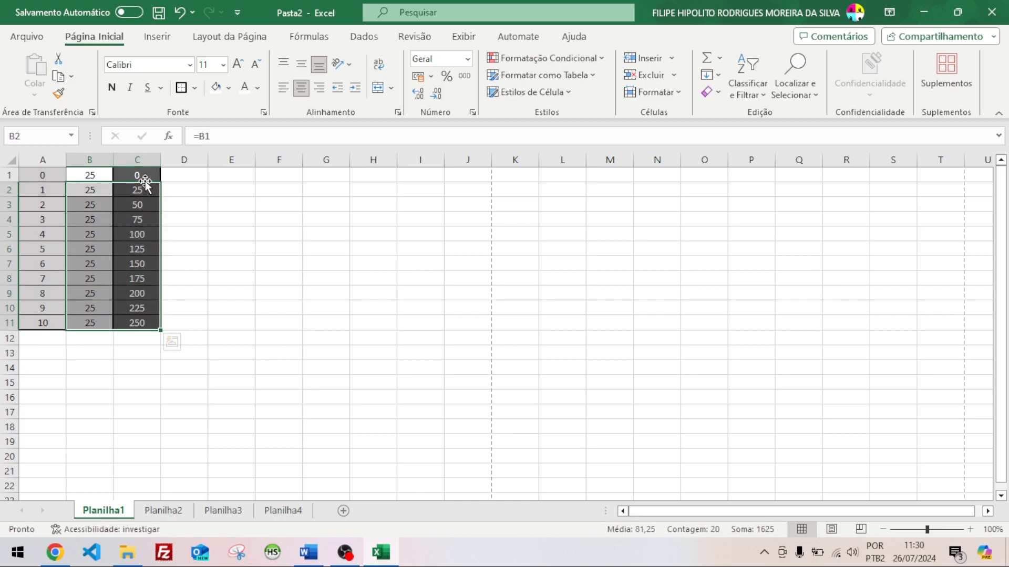
pyautogui.moveTo(140, 176); pyautogui.dragTo(135, 322)
pyautogui.moveTo(94, 192); pyautogui.dragTo(102, 328)
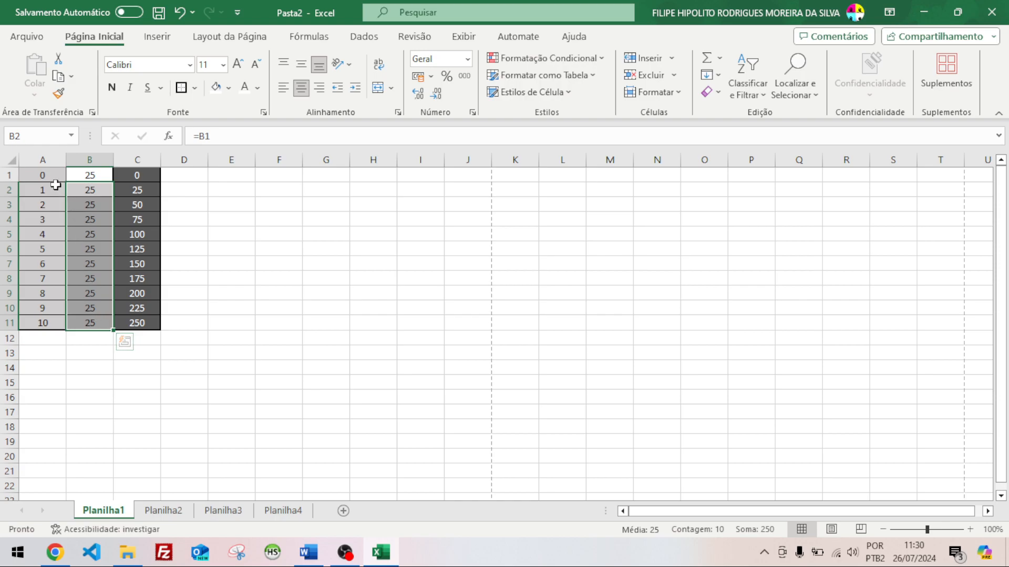
pyautogui.click(56, 162)
pyautogui.click(56, 221)
pyautogui.click(58, 242)
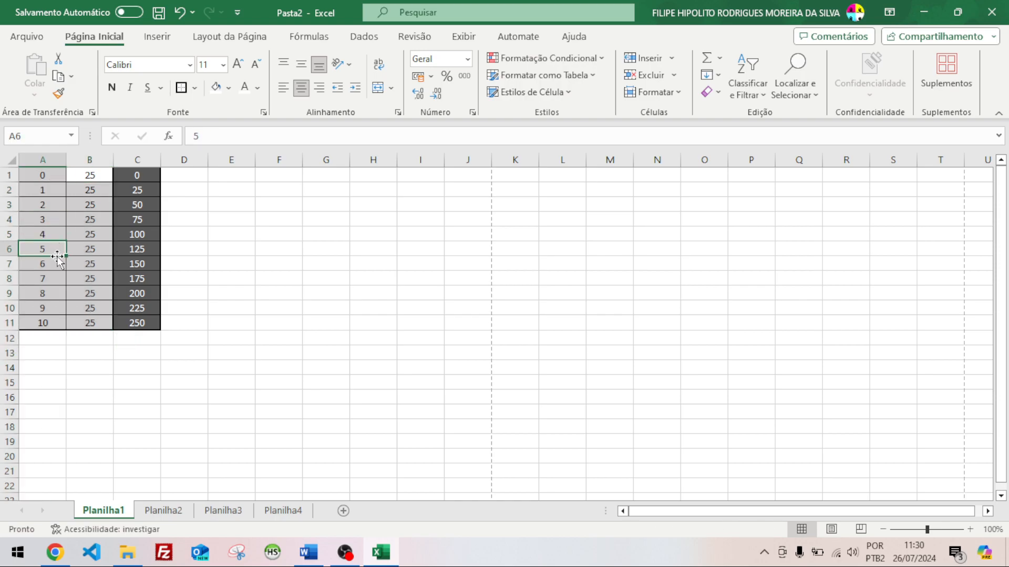
pyautogui.click(52, 279)
pyautogui.click(51, 308)
pyautogui.click(55, 321)
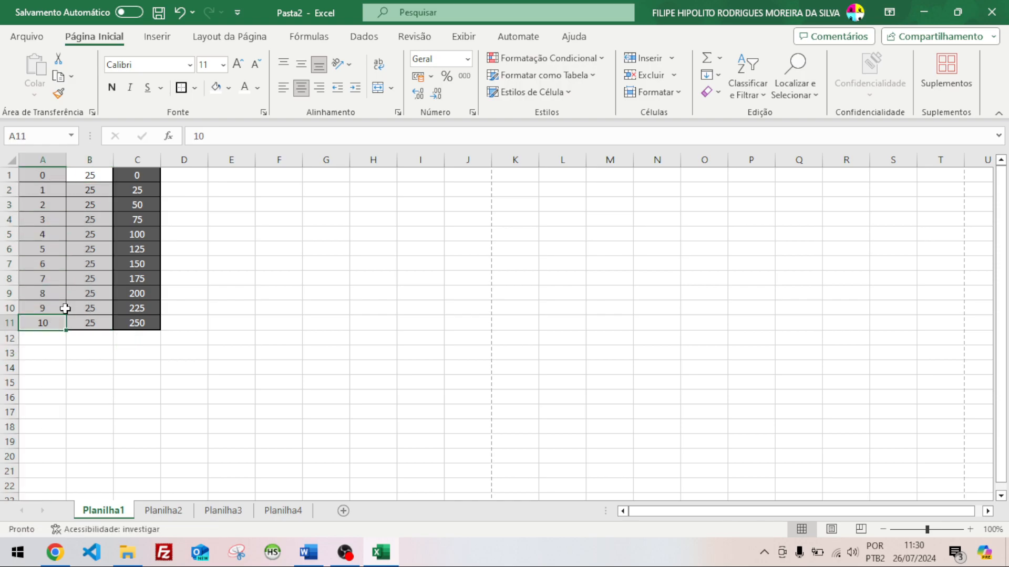
pyautogui.click(58, 176)
pyautogui.moveTo(58, 175); pyautogui.dragTo(55, 323)
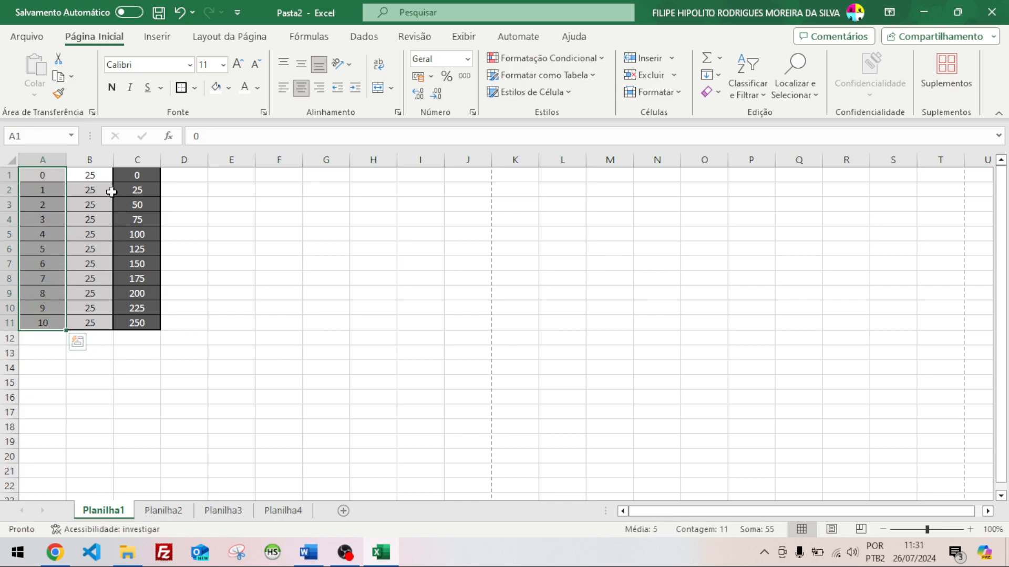
pyautogui.click(88, 176)
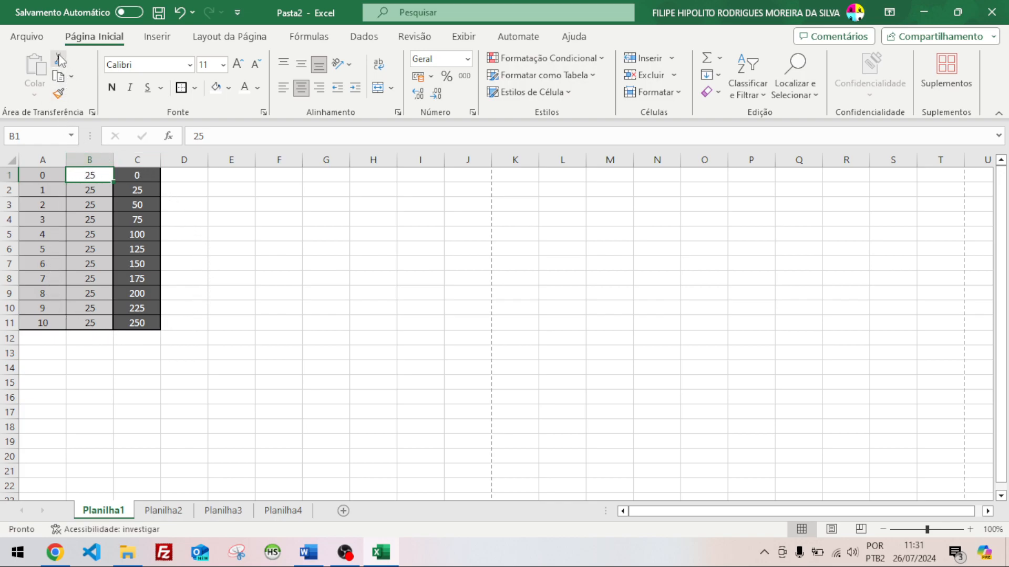
# - Start saving the workbook and browse for a storage folder in the Save As dialog
pyautogui.click(28, 36)
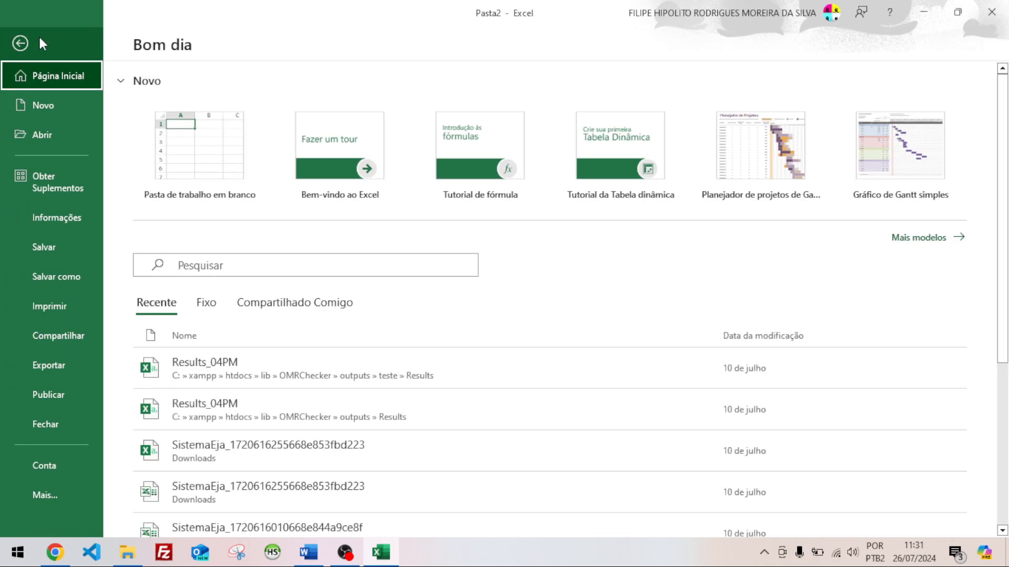
pyautogui.click(74, 254)
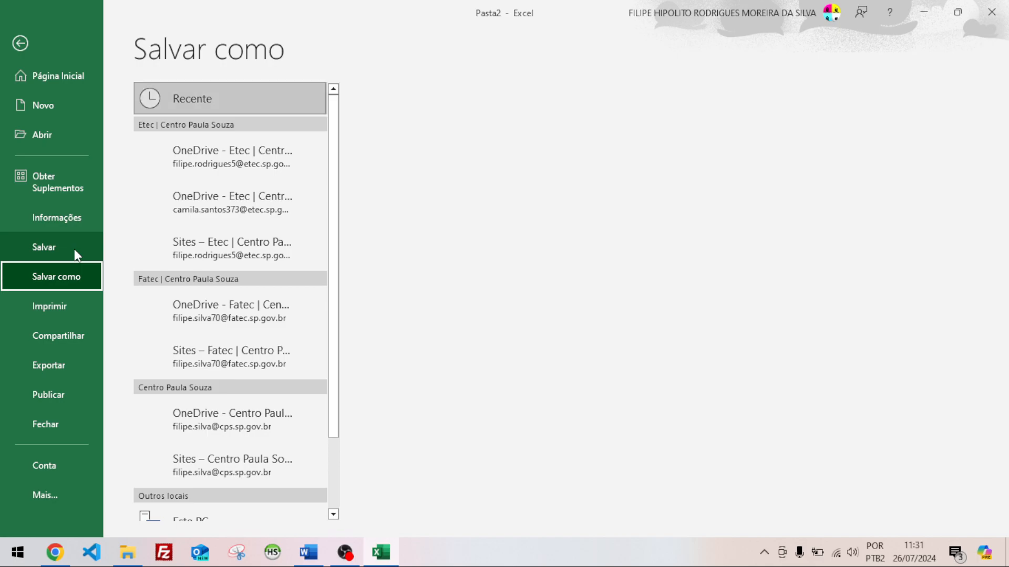
pyautogui.click(74, 248)
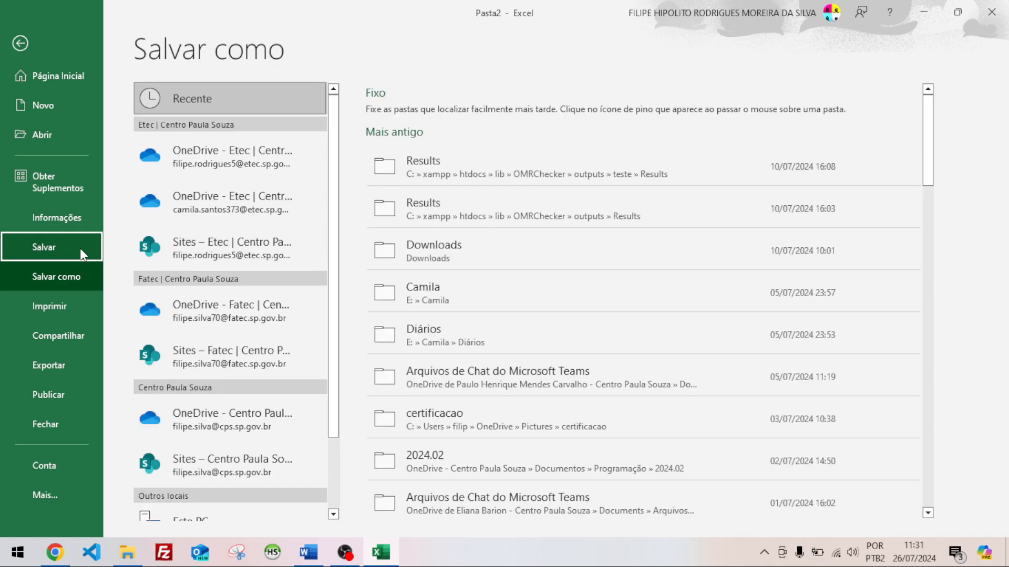
pyautogui.scroll(-4, 431, 215)
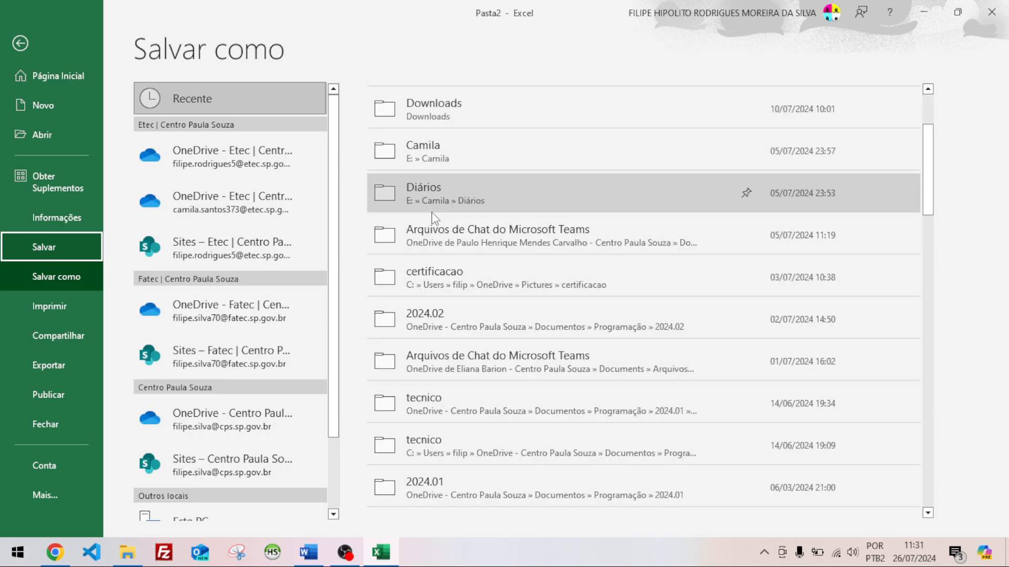
pyautogui.scroll(-3, 295, 354)
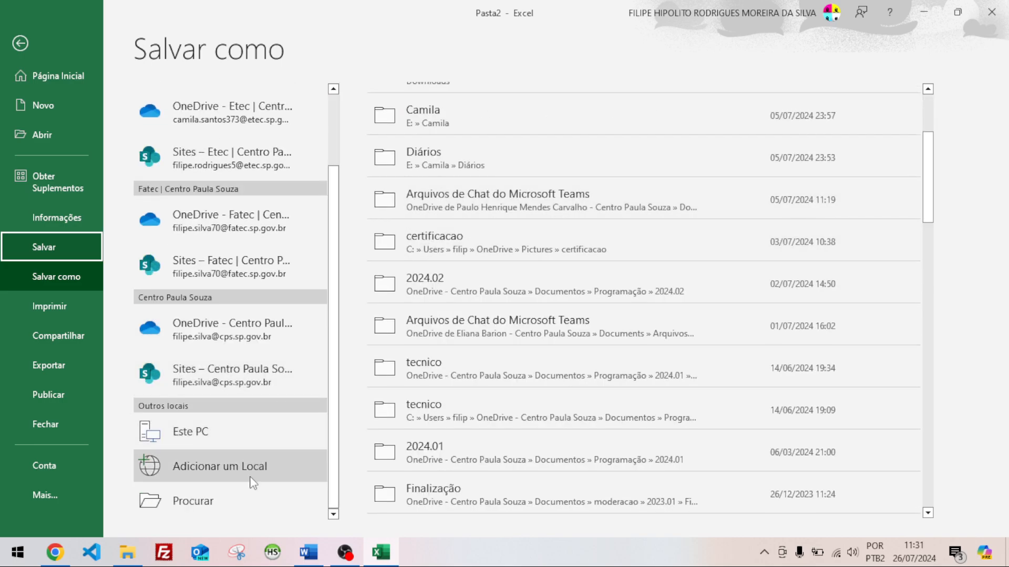
pyautogui.click(244, 499)
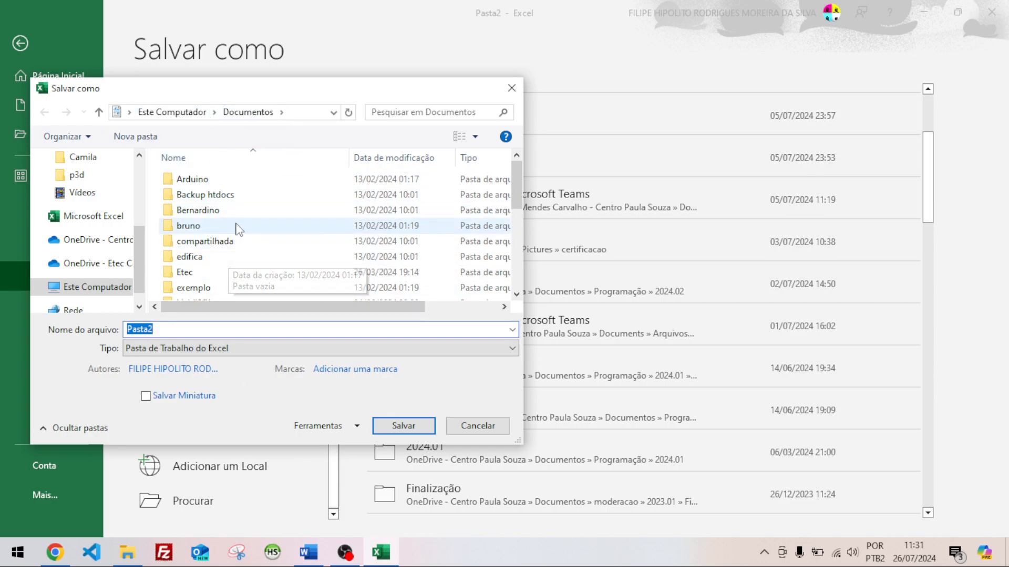
# - Enter "Aula 1 - Excel" as the workbook's file name in the Save As dialog
pyautogui.click(191, 328)
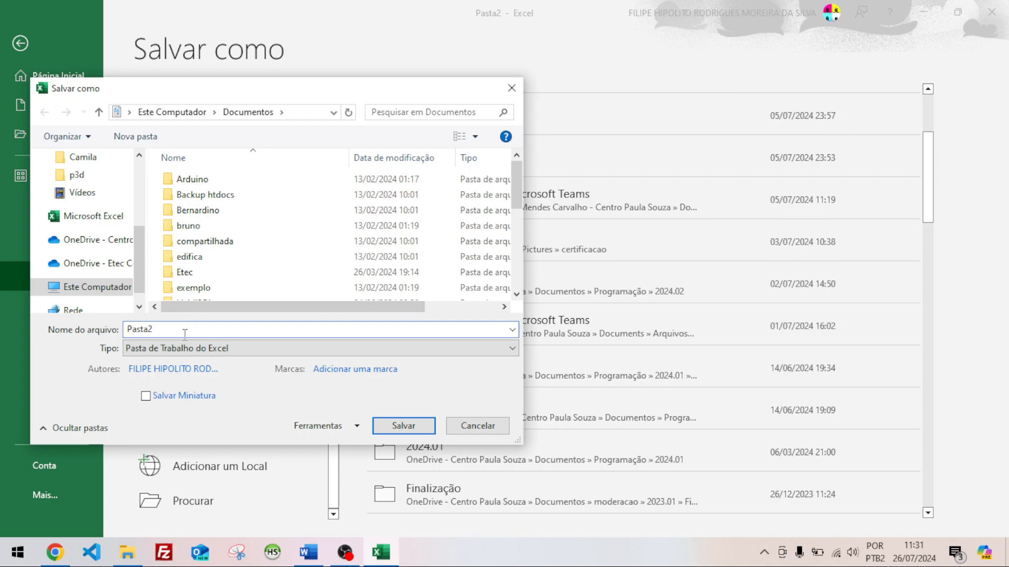
pyautogui.doubleClick(185, 333)
pyautogui.write('aul')
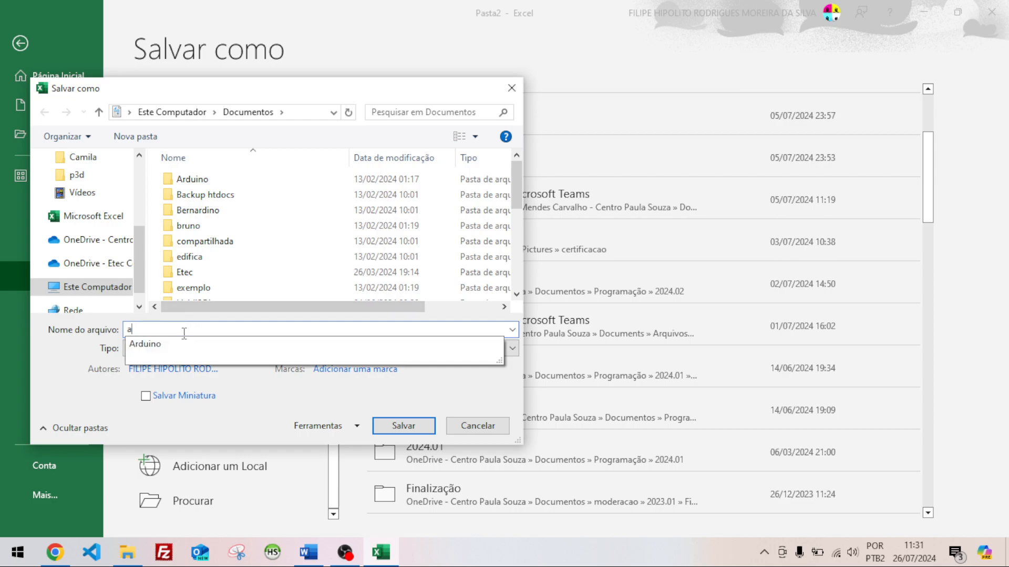
pyautogui.press('BackSpace')
pyautogui.press('BackSpace')
pyautogui.press('BackSpace')
pyautogui.write('Aula 1 - Excel')
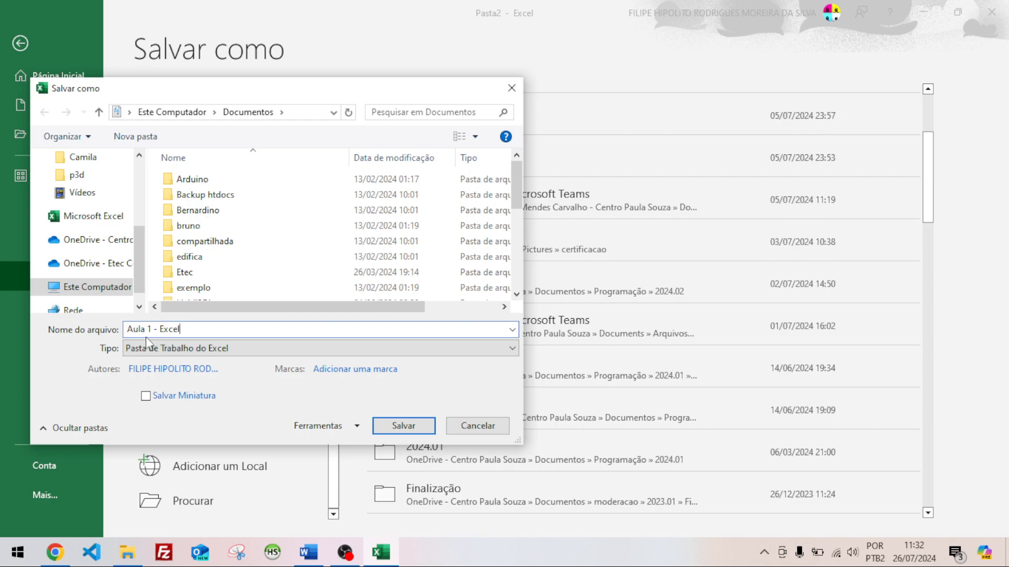
# - Choose Pasta de Trabalho do Excel as the file type, cancel the save and return to the worksheet
pyautogui.click(126, 351)
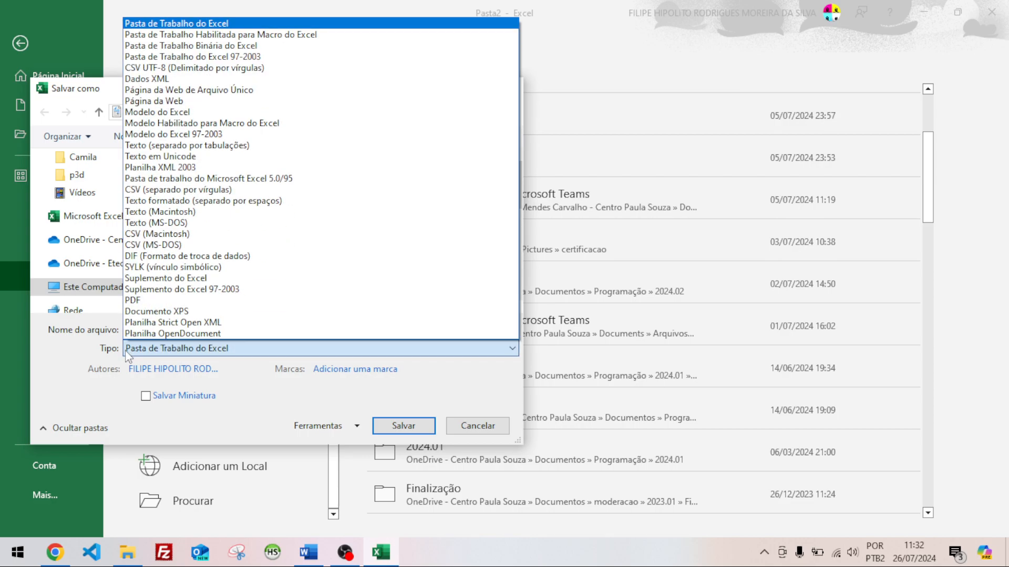
pyautogui.click(247, 23)
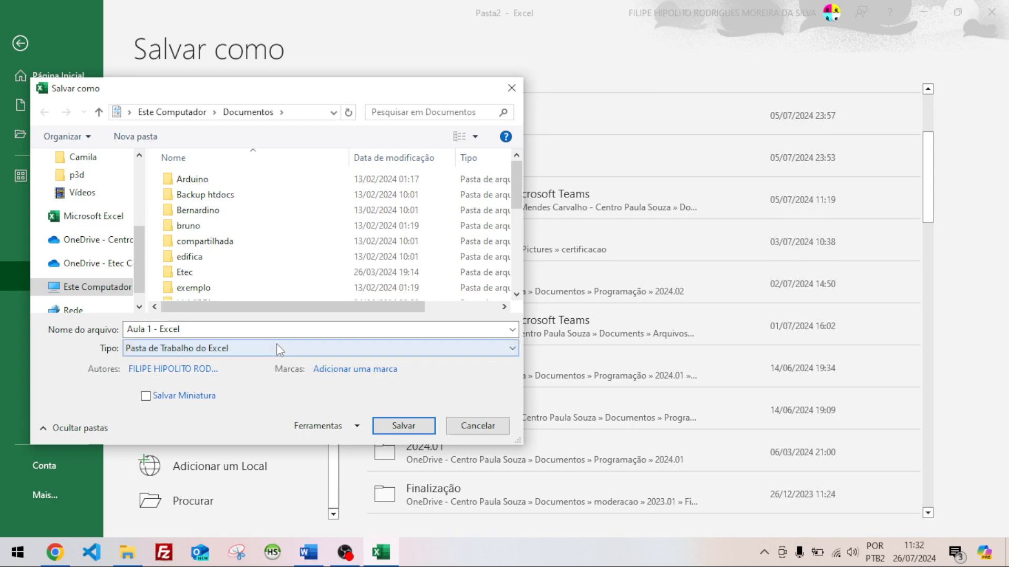
pyautogui.click(447, 428)
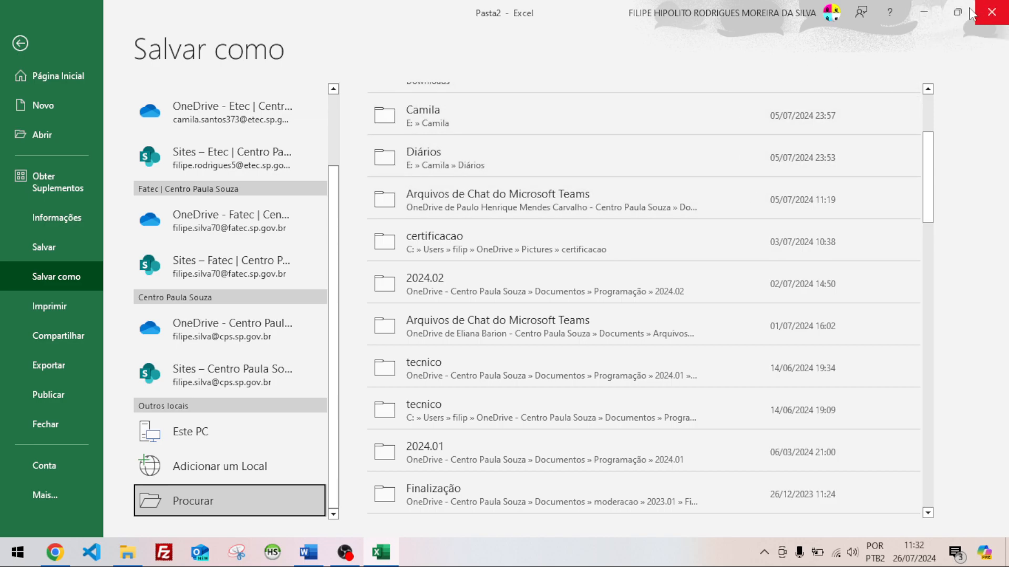
pyautogui.click(64, 86)
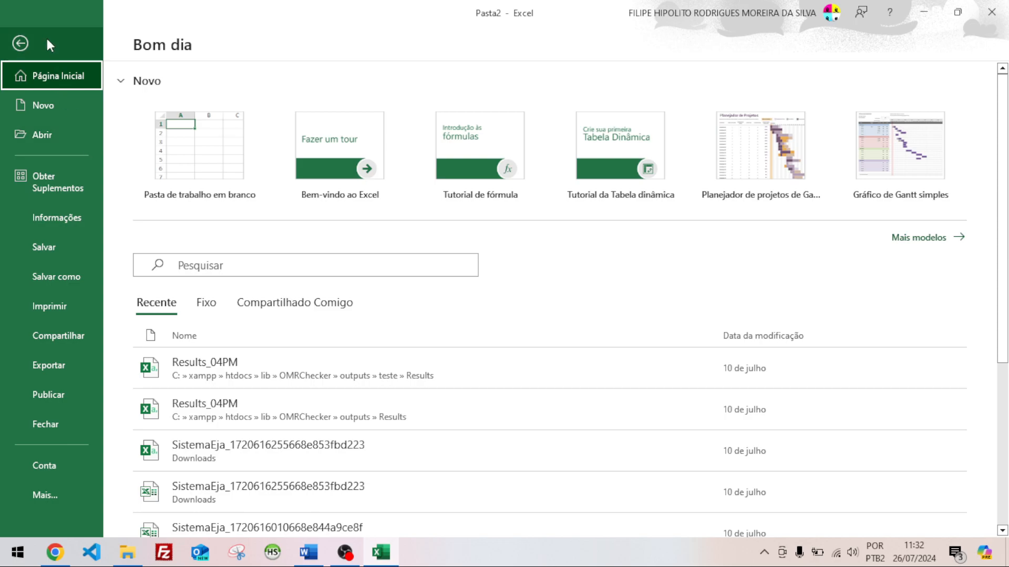
pyautogui.click(21, 43)
pyautogui.click(177, 243)
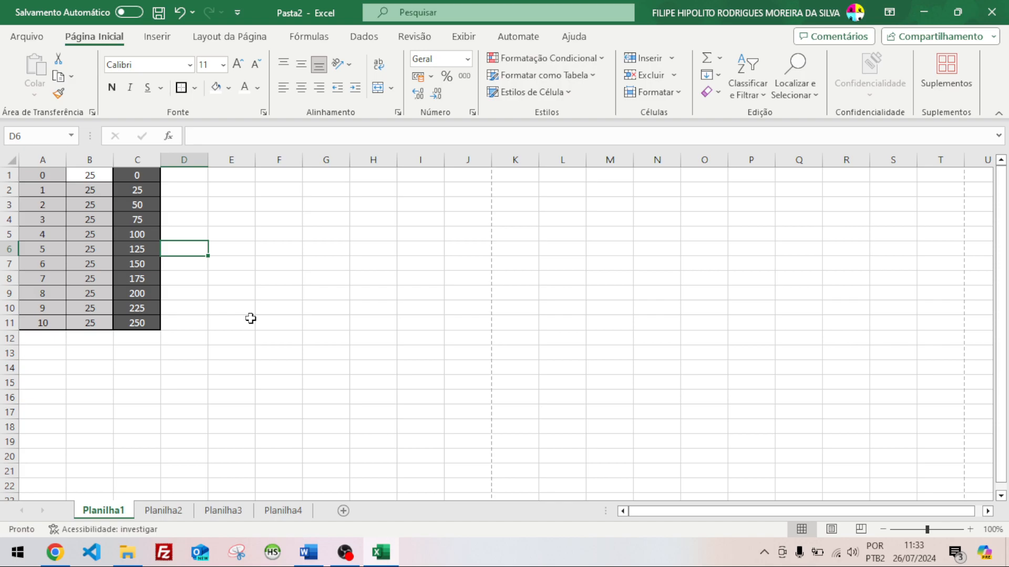
pyautogui.write('*')
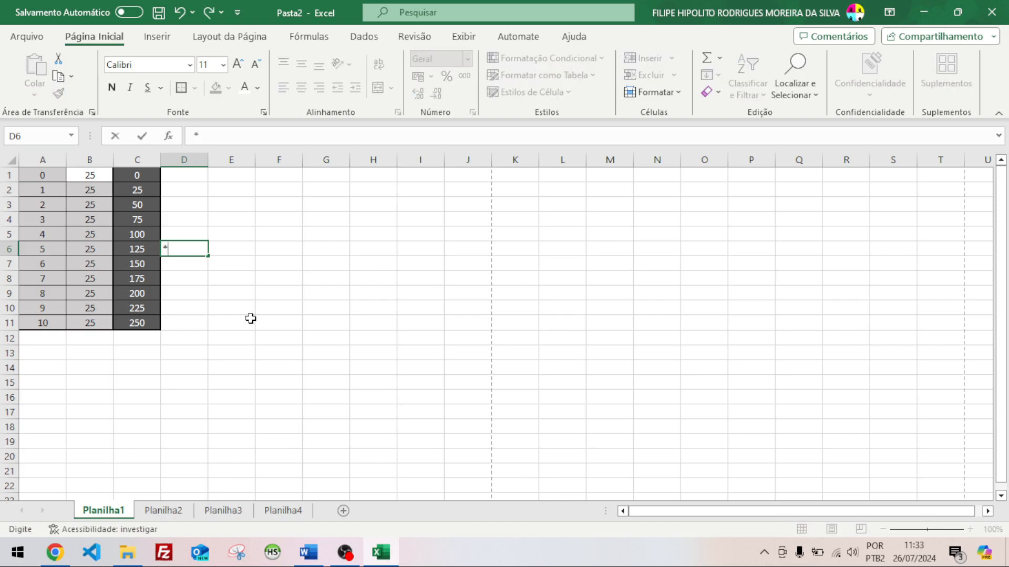
pyautogui.press('BackSpace')
pyautogui.press('Escape')
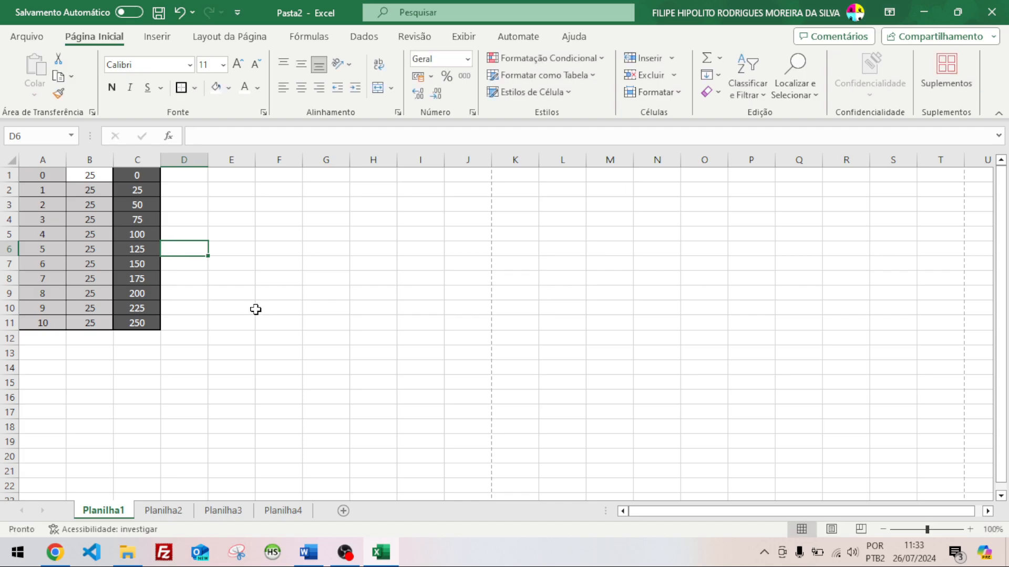
pyautogui.click(268, 297)
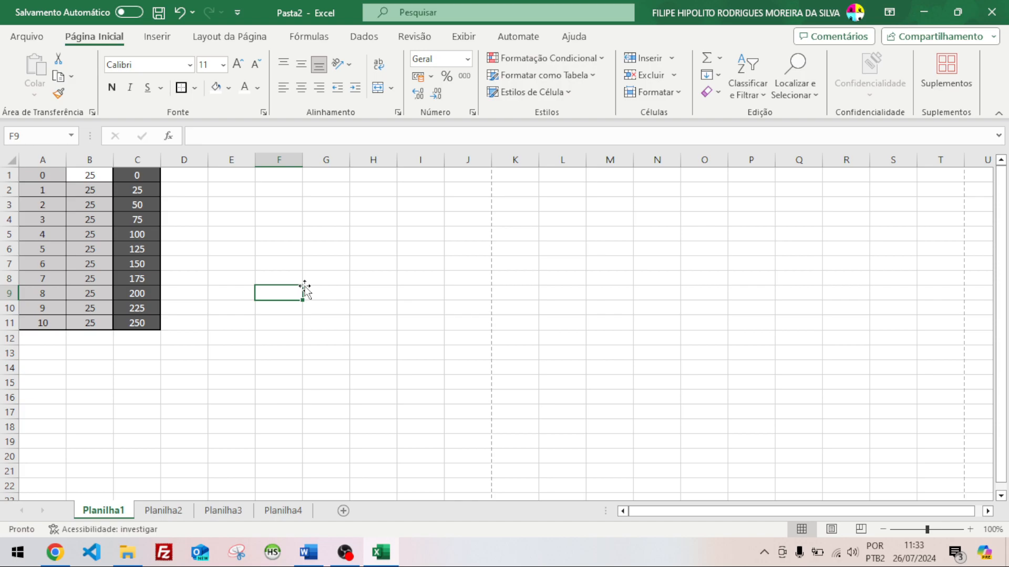
pyautogui.click(345, 552)
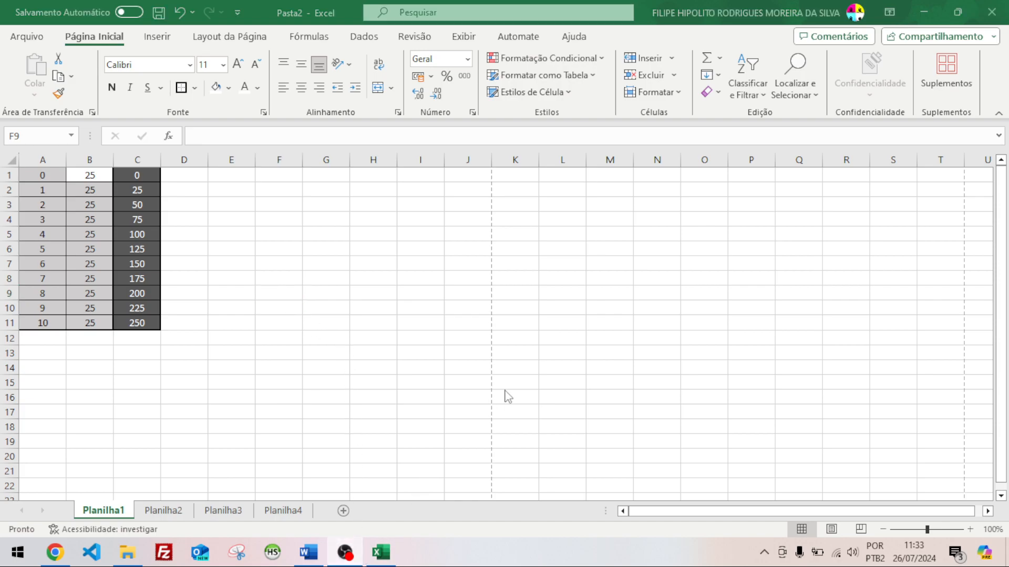